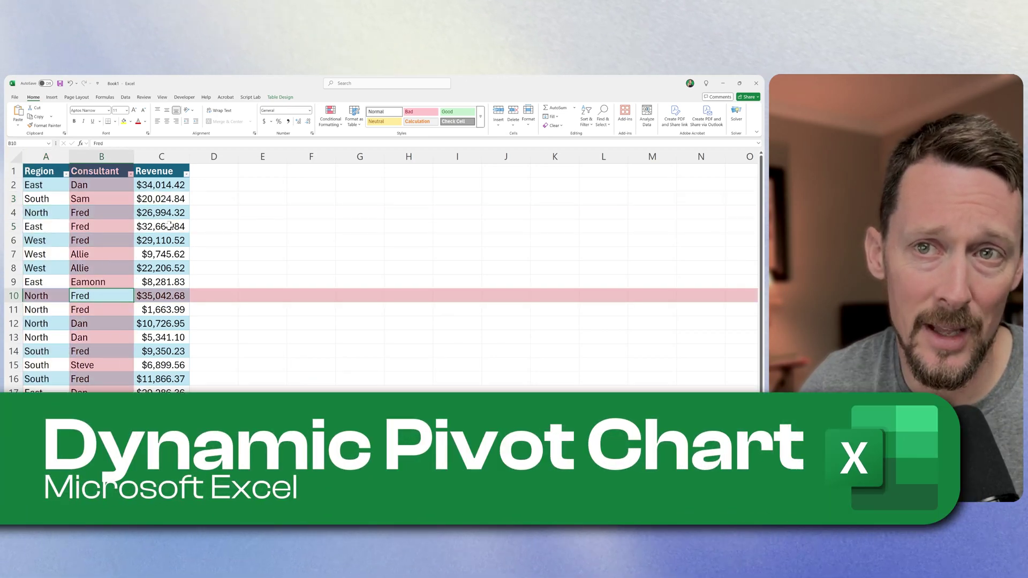
left_click(93, 278)
left_click(44, 337)
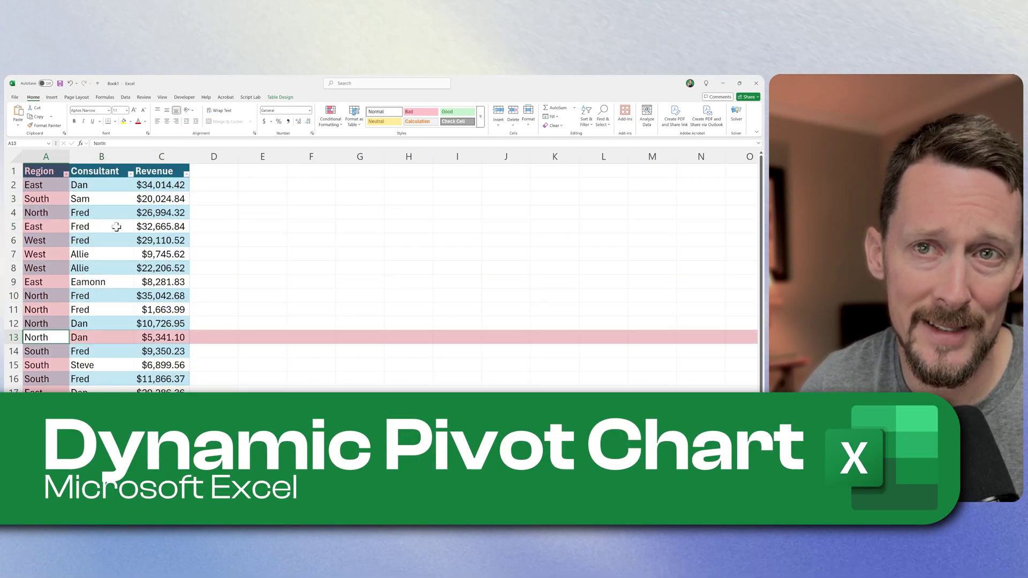
left_click(161, 212)
left_click(161, 268)
left_click(161, 308)
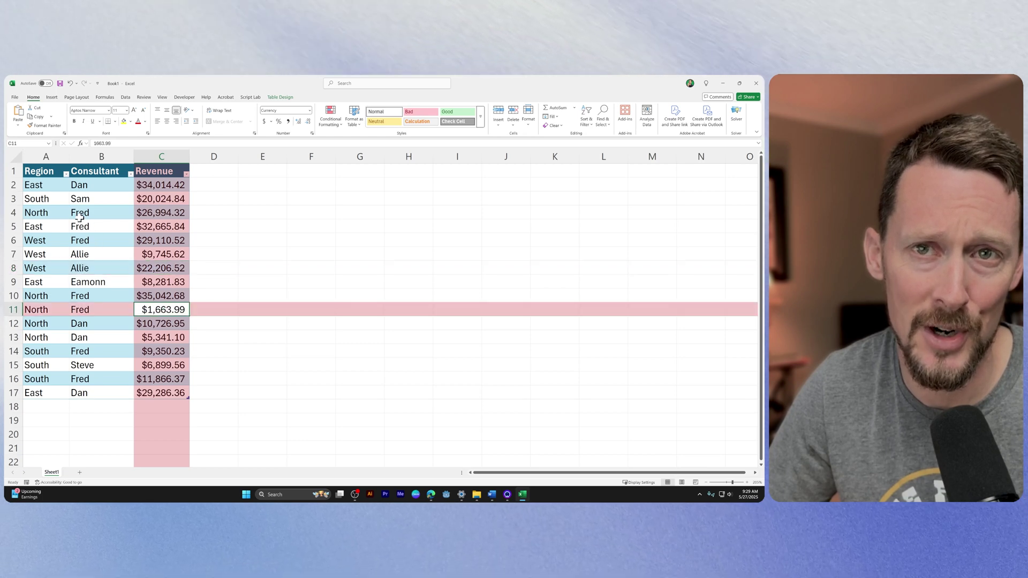
left_click(36, 198)
left_click(86, 254)
left_click(168, 295)
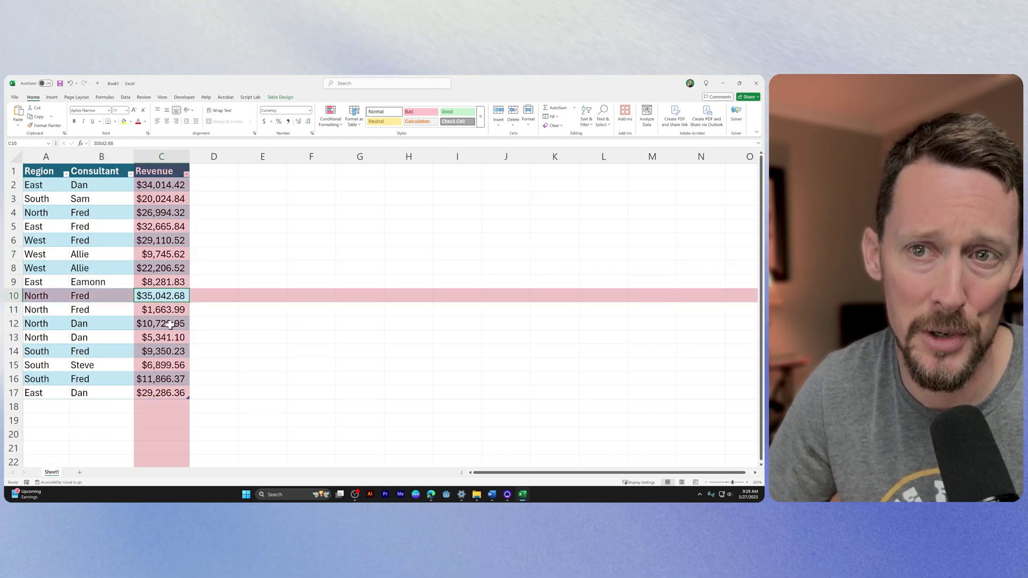
left_click(103, 352)
Step: Turn off the Focus Cell row and column highlighting
left_click(162, 98)
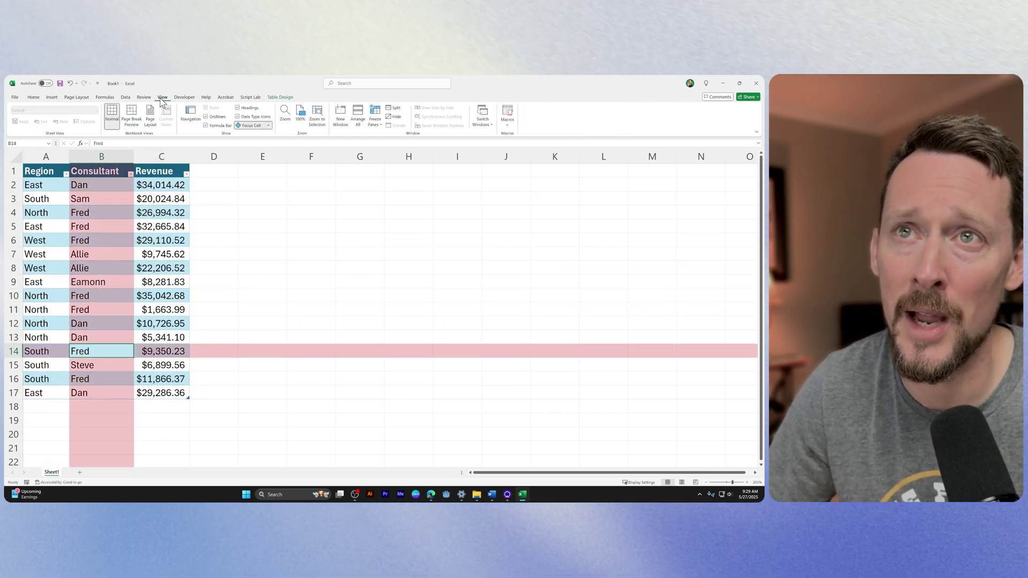
left_click(255, 127)
scroll(108, 269, "up", 2)
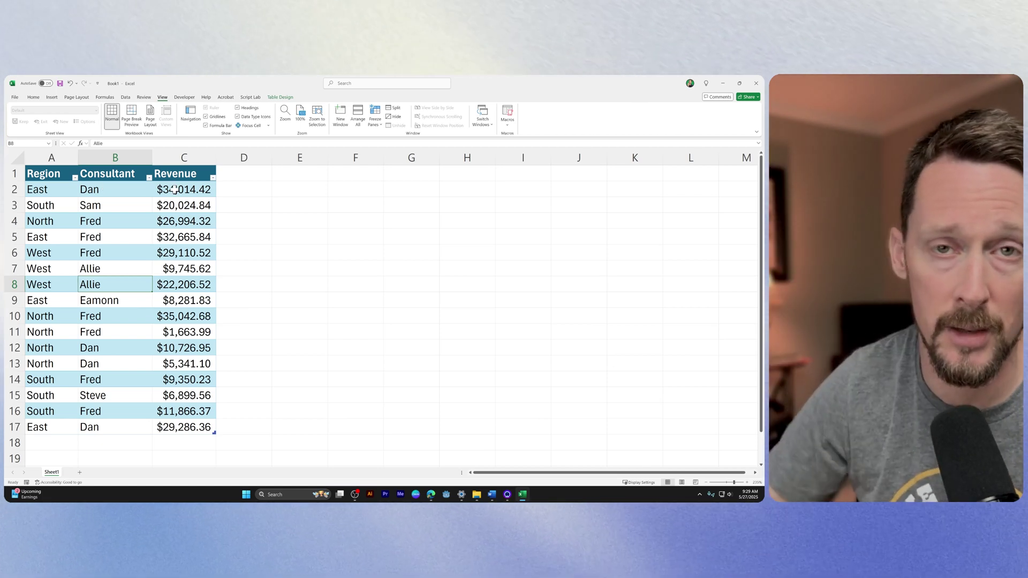
left_click(102, 253)
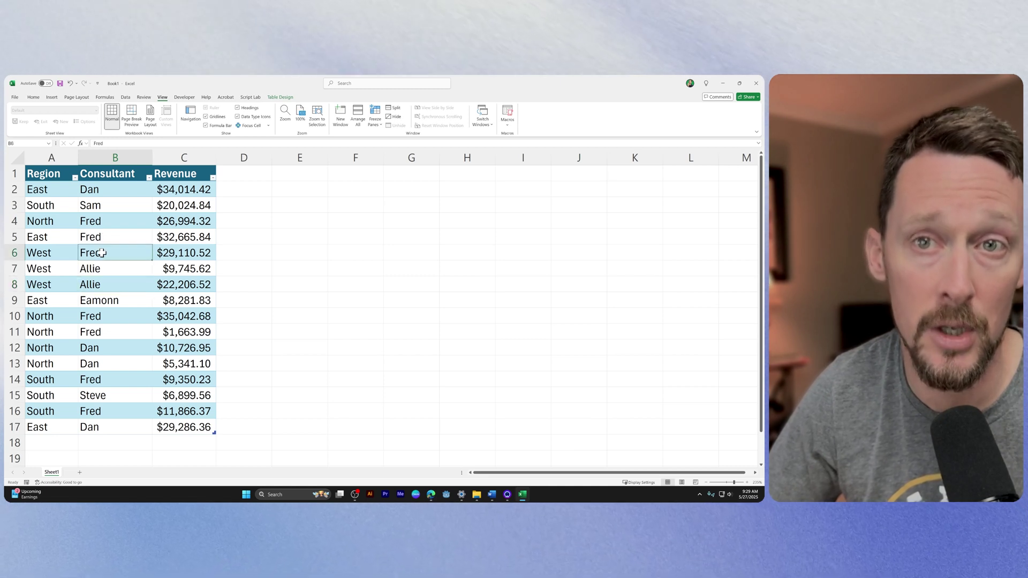
left_click(119, 282)
left_click(112, 271)
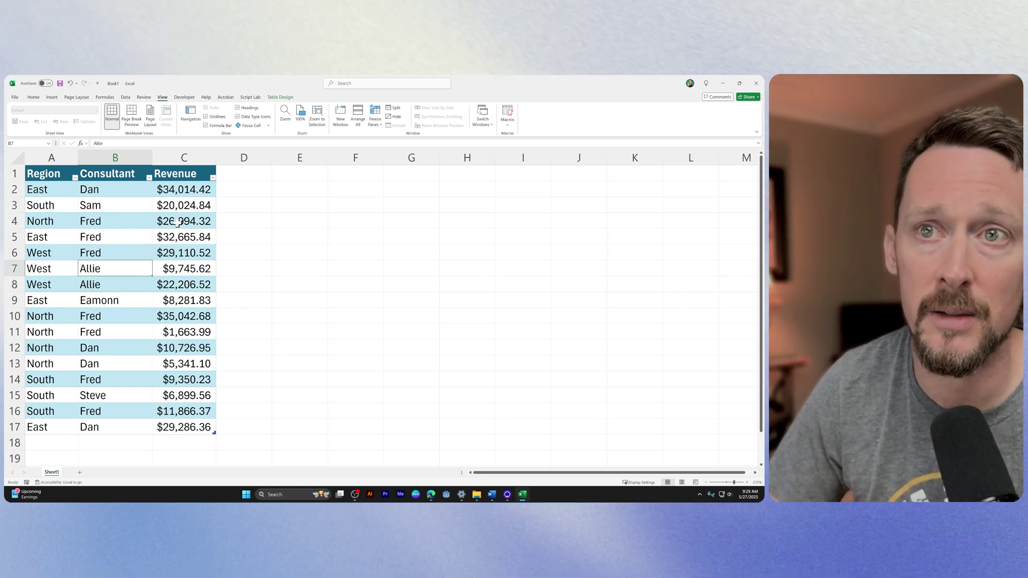
left_click(165, 246)
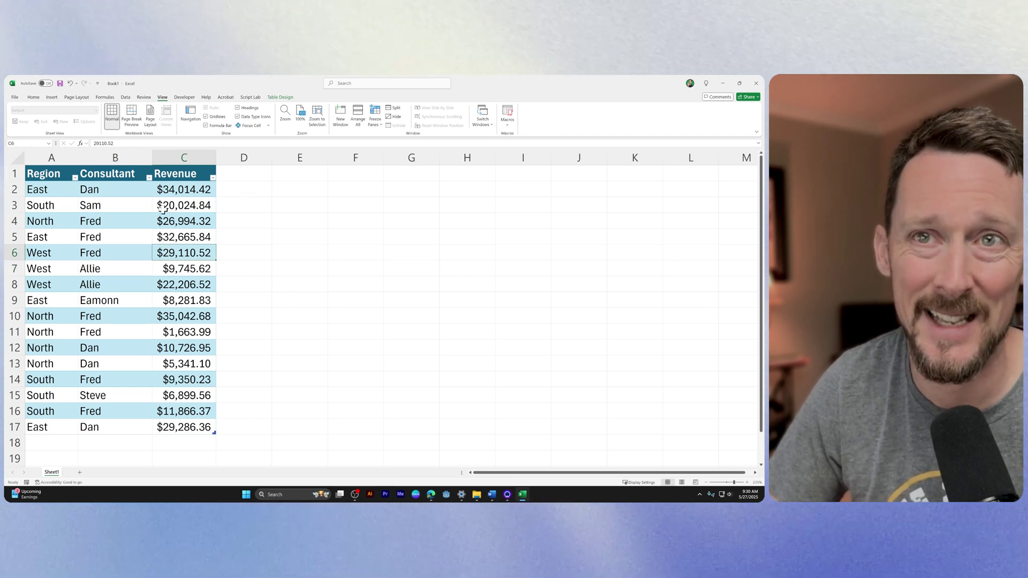
left_click_drag(37, 180, 185, 426)
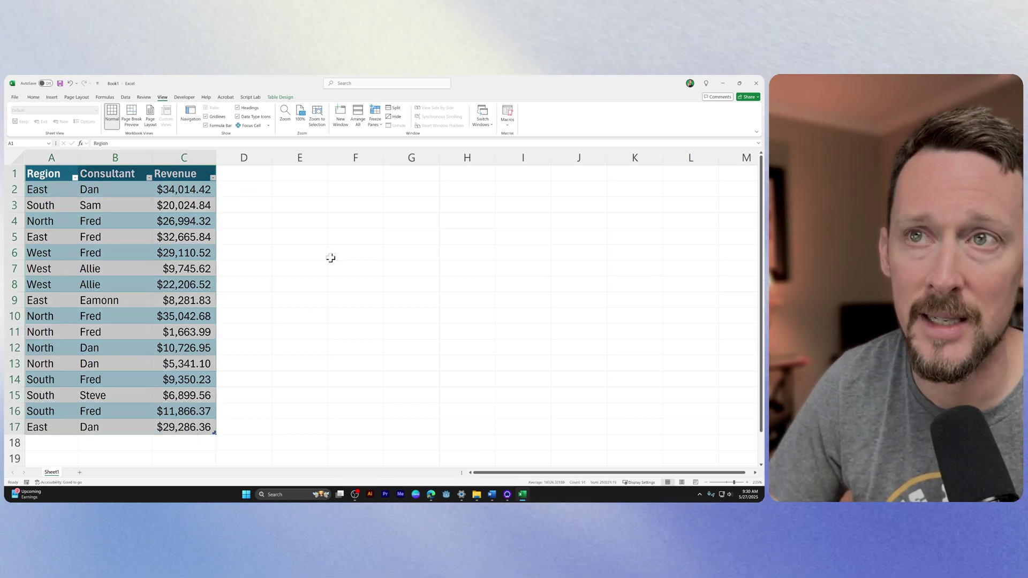
left_click(273, 212)
Step: Add a new table column by entering the header Group in cell D1
left_click(253, 174)
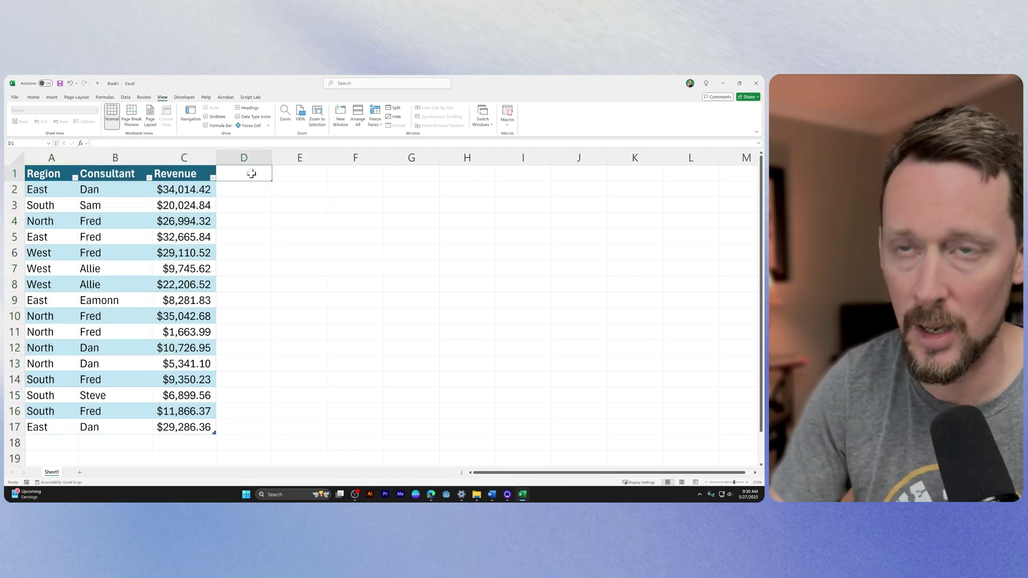
type("Grtoup")
key("BackSpace")
key("BackSpace")
key("BackSpace")
key("BackSpace")
type("o")
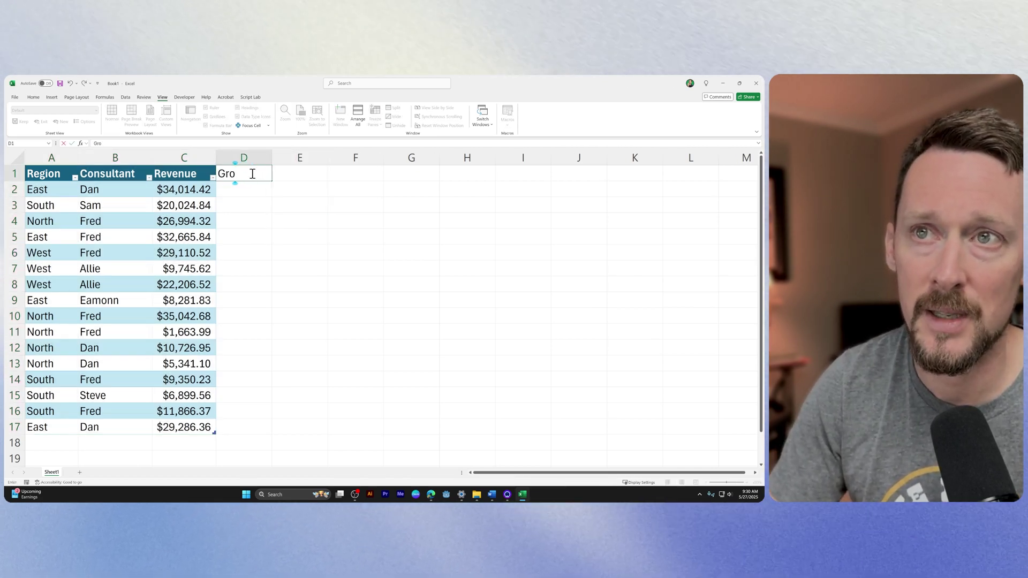
type("up")
key("Return")
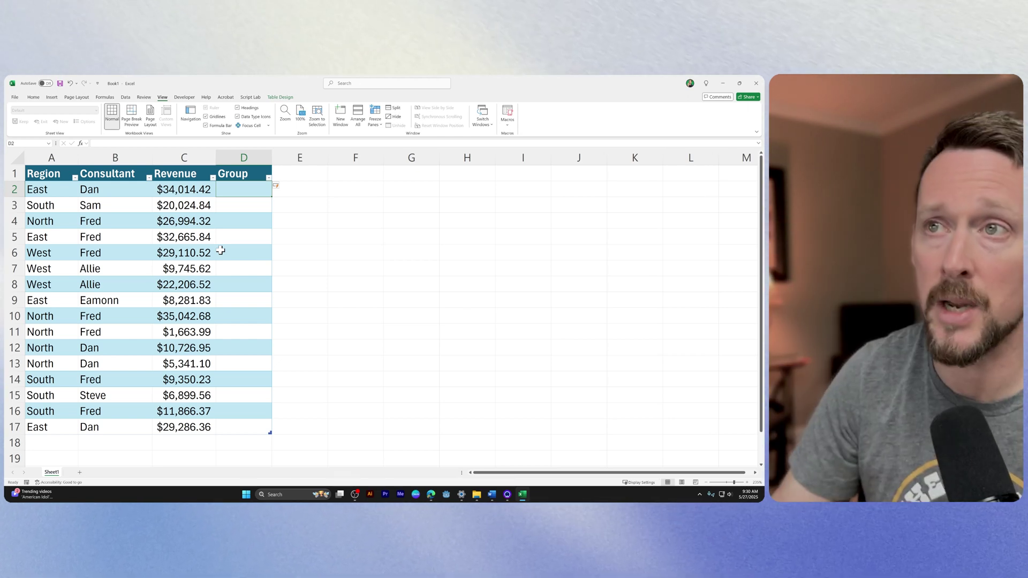
Step: Add List data validation to cell F1, using the Region and Consultant headers in A1:B1 as the source
left_click(377, 167)
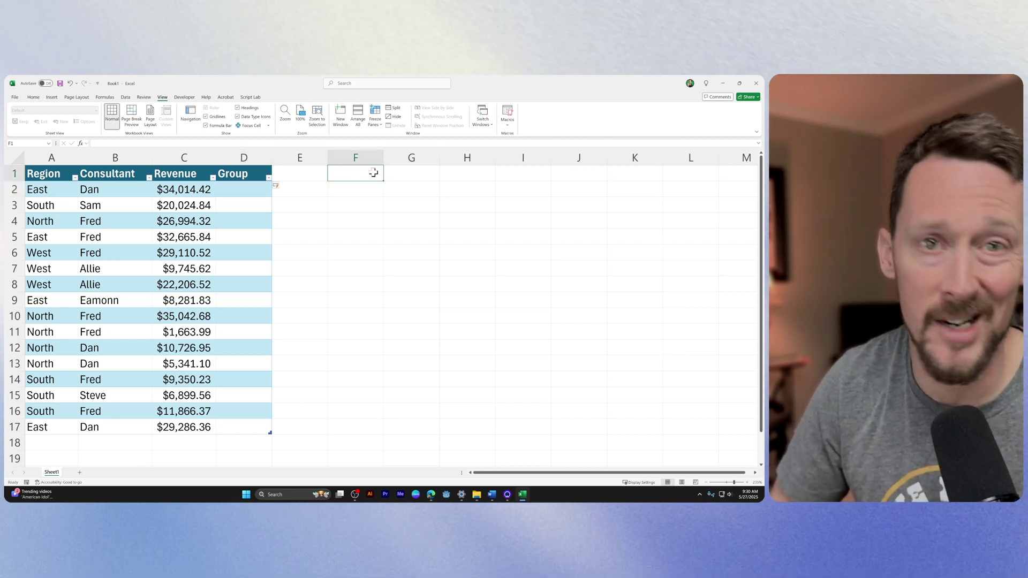
left_click(126, 97)
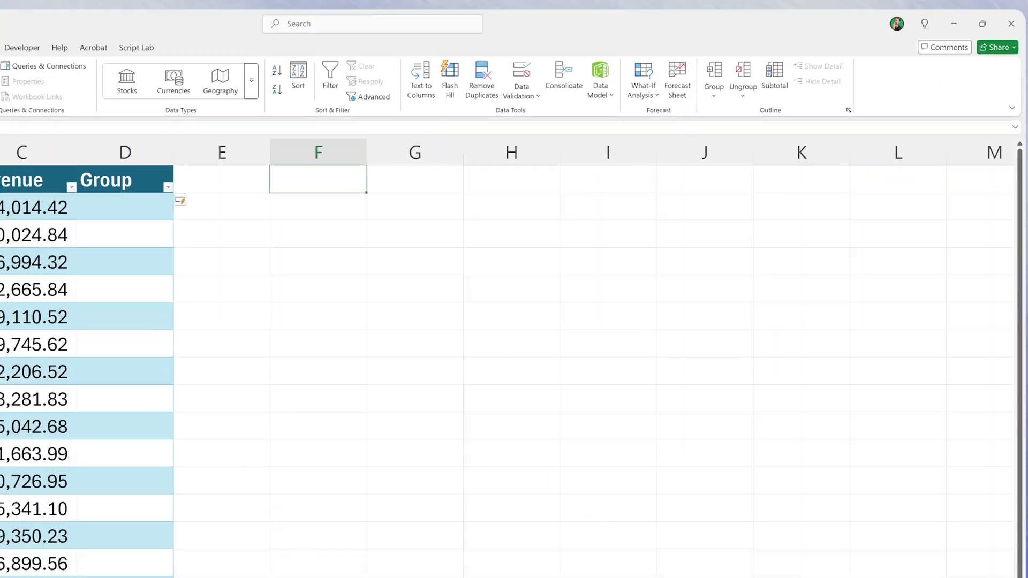
left_click(522, 98)
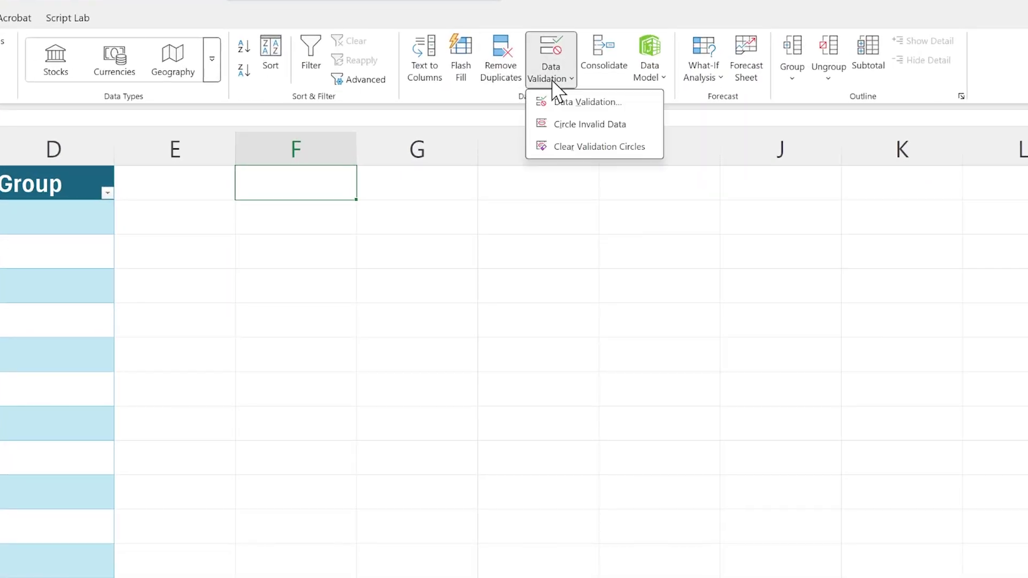
left_click(595, 102)
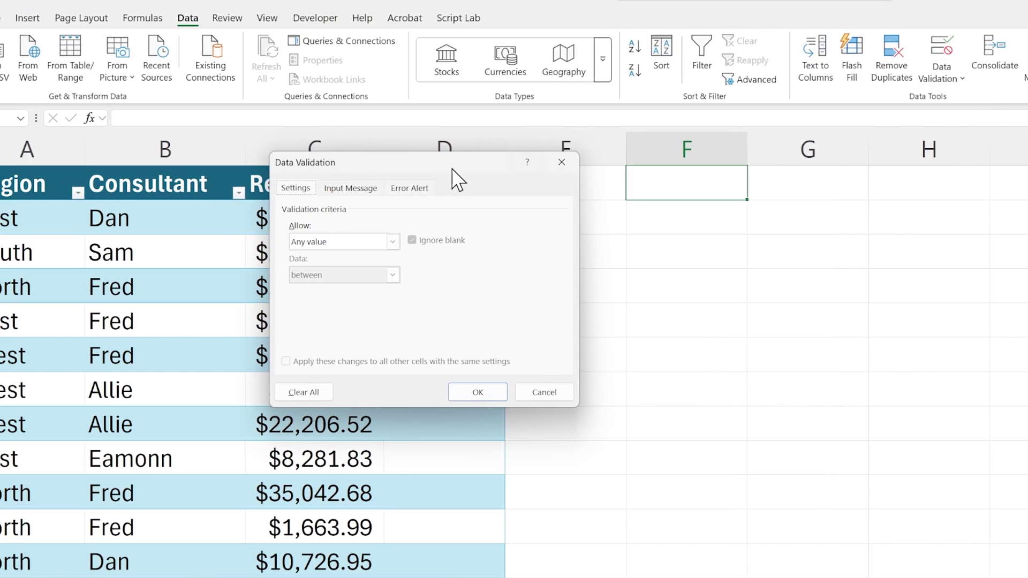
left_click(390, 242)
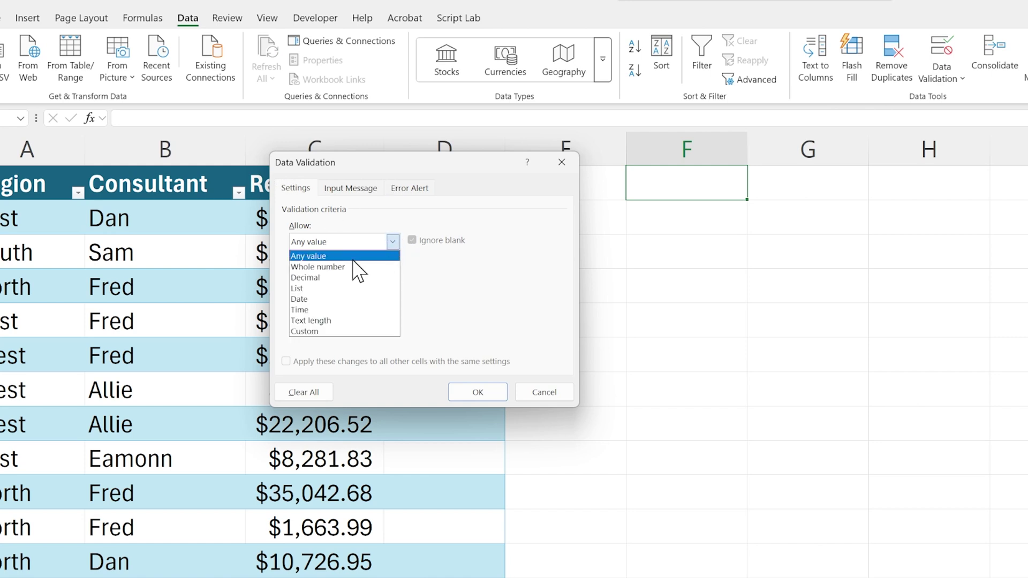
left_click(326, 289)
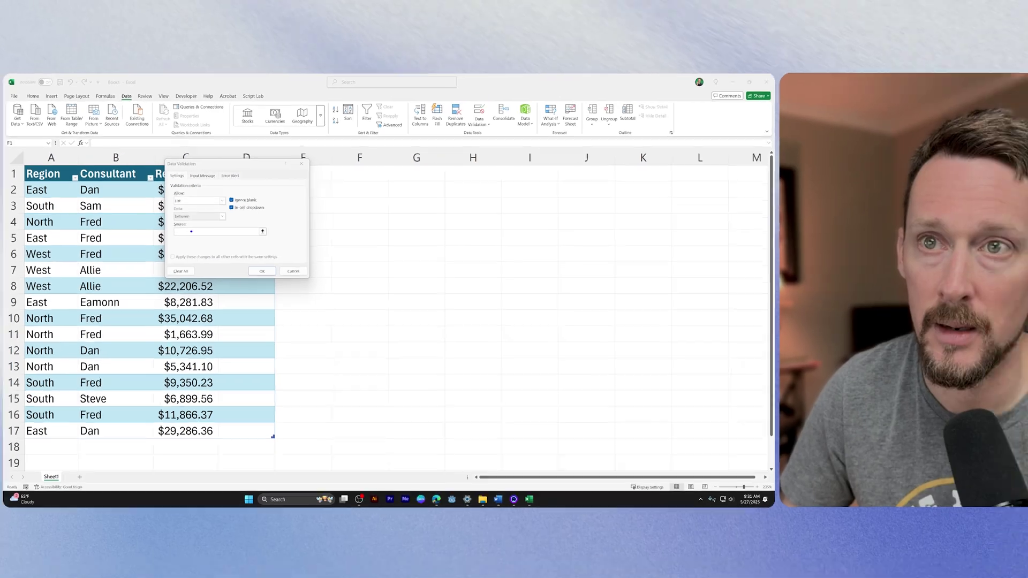
left_click(479, 307)
left_click_drag(40, 176, 109, 174)
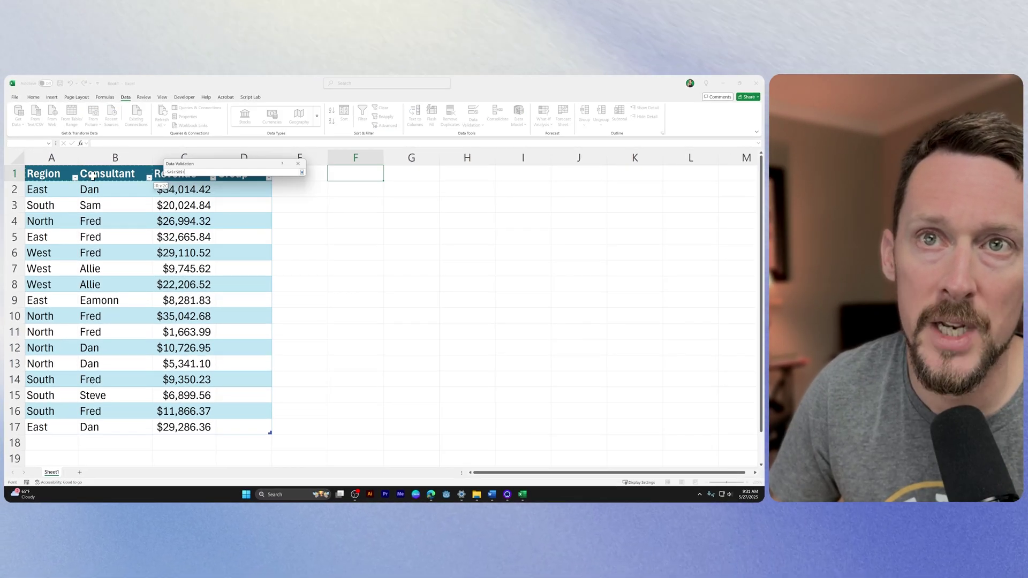
left_click(302, 172)
left_click(258, 269)
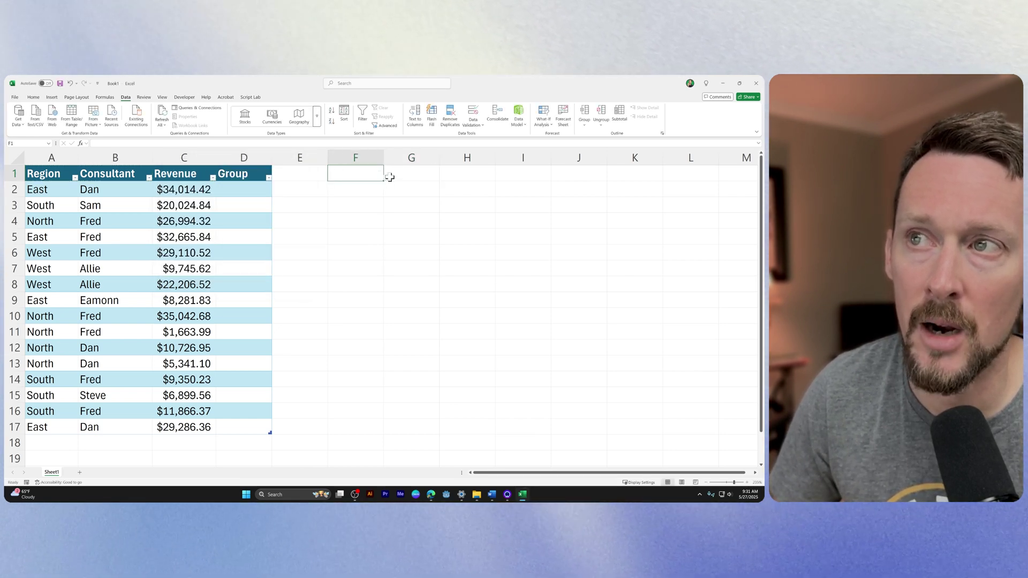
Step: Try Region and Consultant from the dropdown in F1, and widen column F to fit the longer entry
left_click(386, 178)
left_click(366, 184)
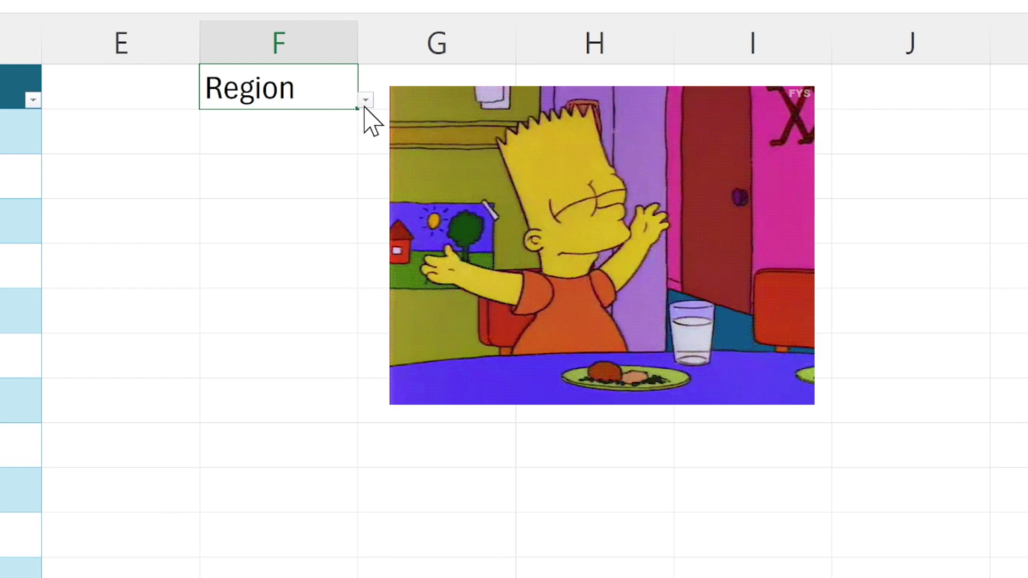
left_click(365, 99)
left_click(300, 133)
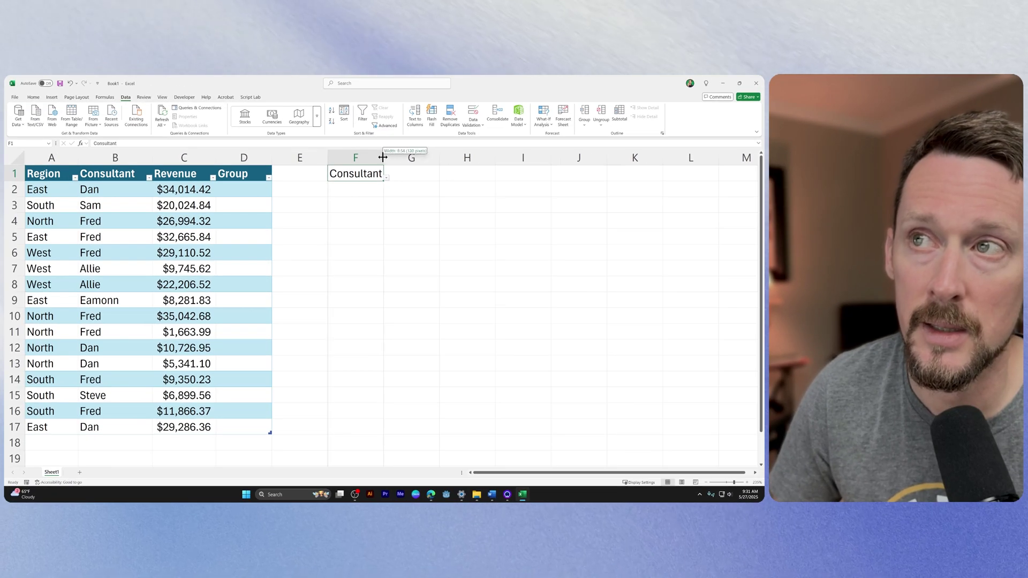
left_click_drag(383, 156, 404, 157)
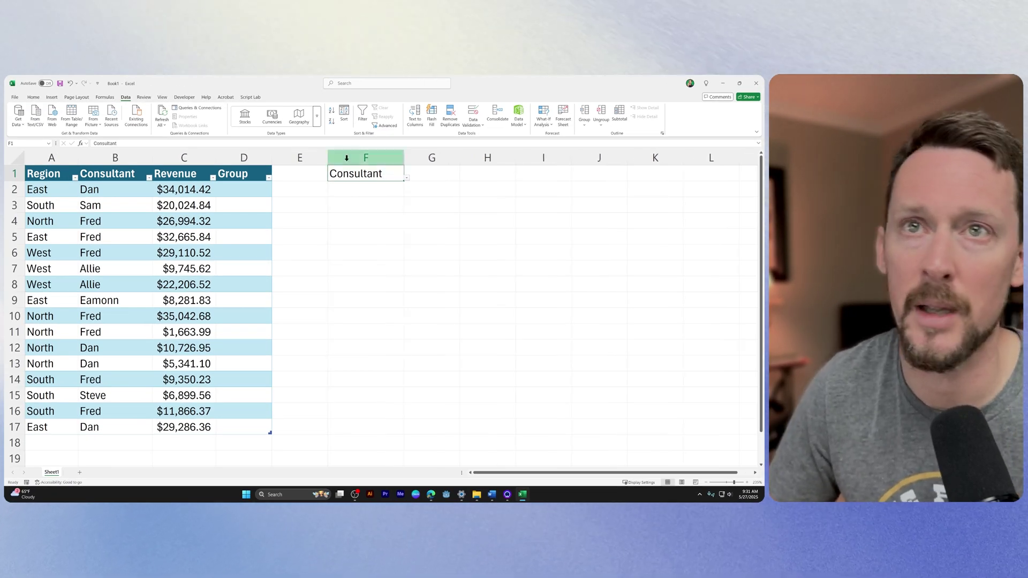
Step: Format the dropdown cell F1 with a light green fill and an outside border
left_click(15, 97)
key("Escape")
left_click(33, 97)
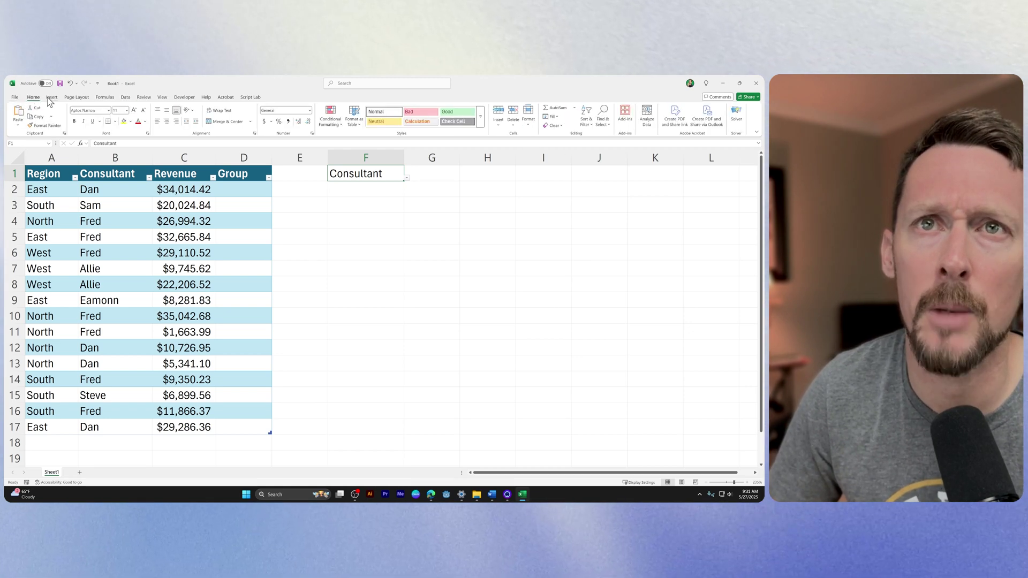
left_click(130, 122)
left_click(164, 150)
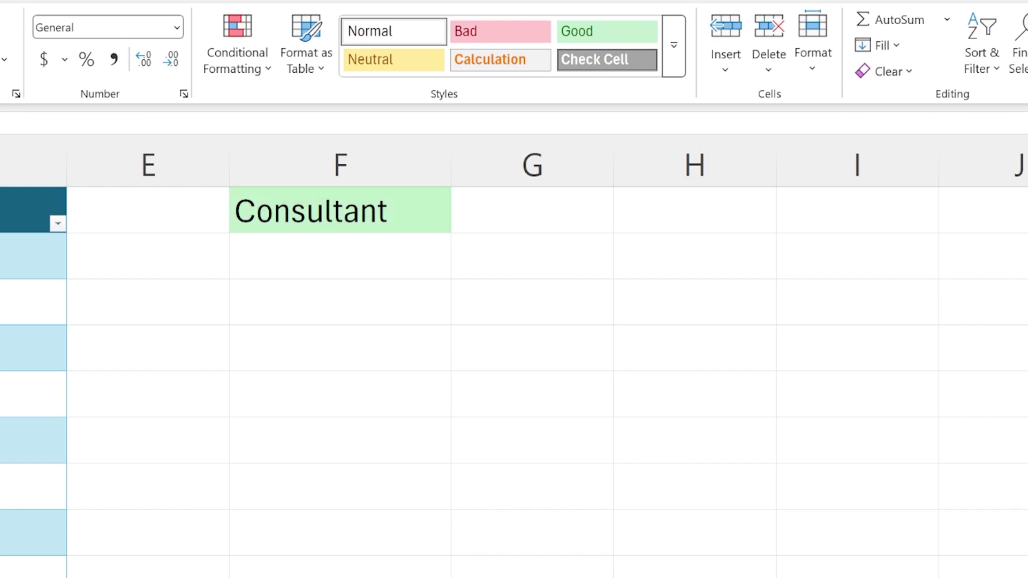
Step: Set the dropdown in F1 to Region
left_click(340, 210)
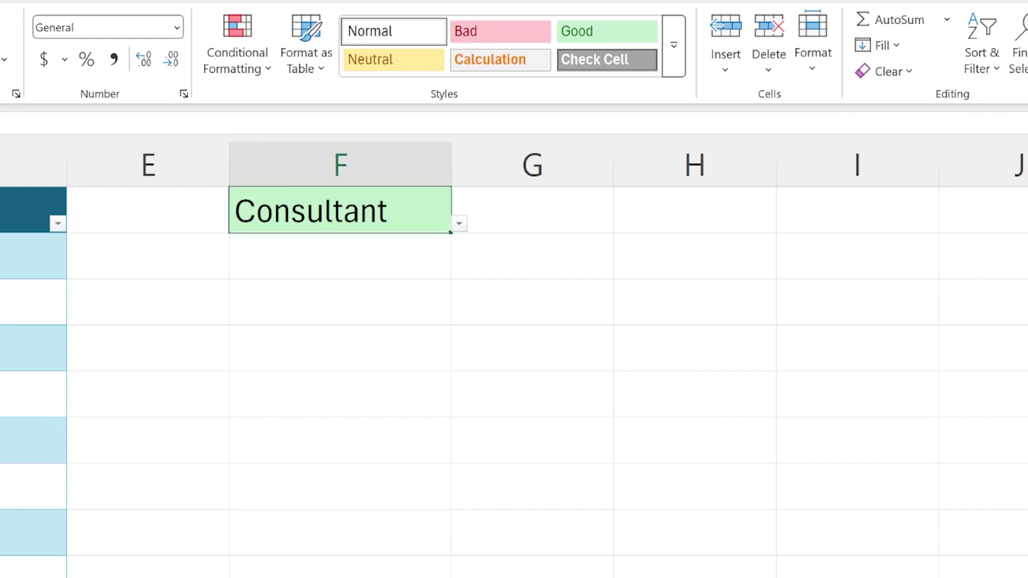
left_click(459, 223)
left_click(384, 244)
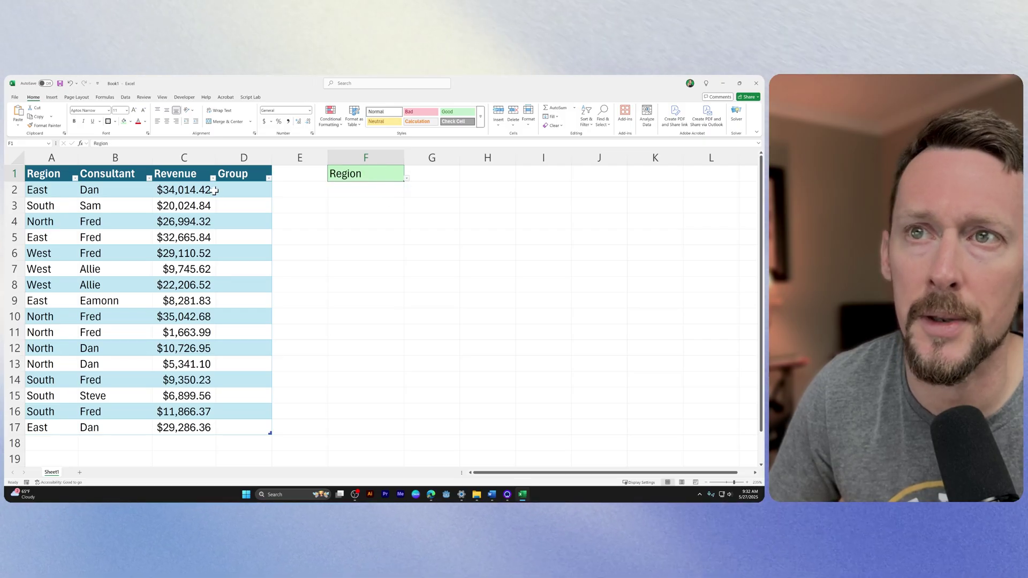
Step: Fill the Group column from D2 with the formula =IF($F$1="Region",A2), using an absolute reference to F1
left_click(243, 189)
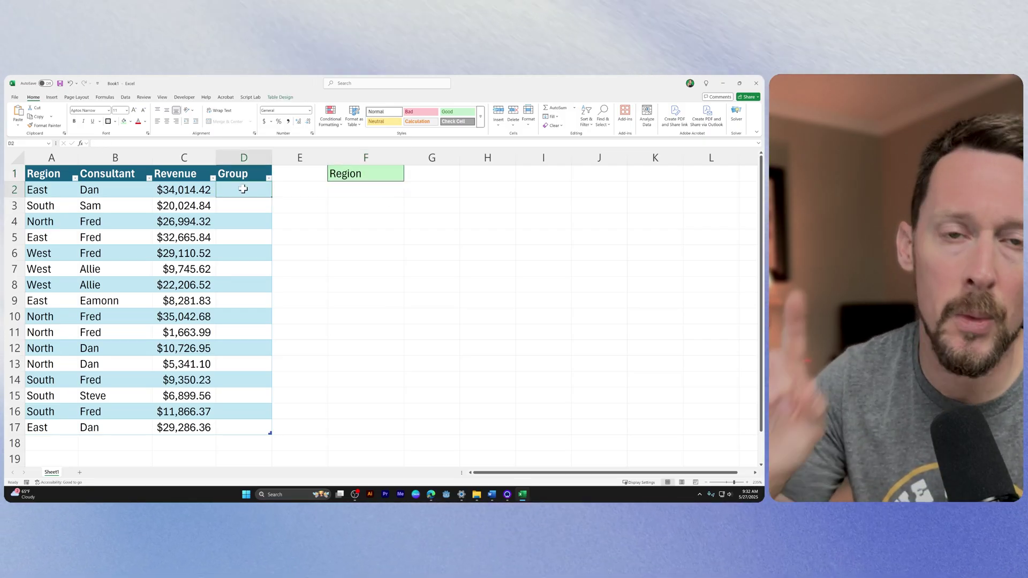
type("=")
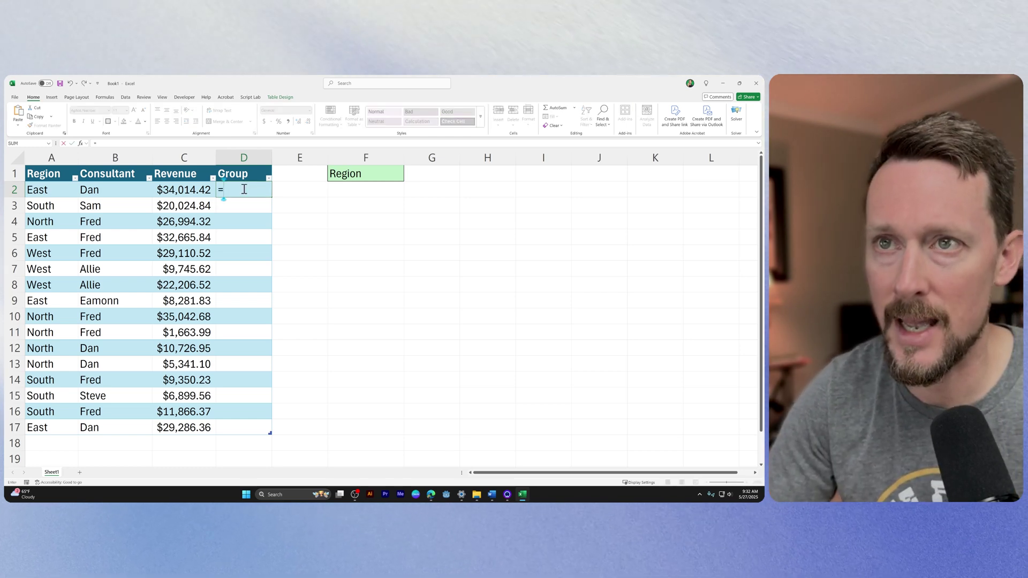
type("IF($F$1")
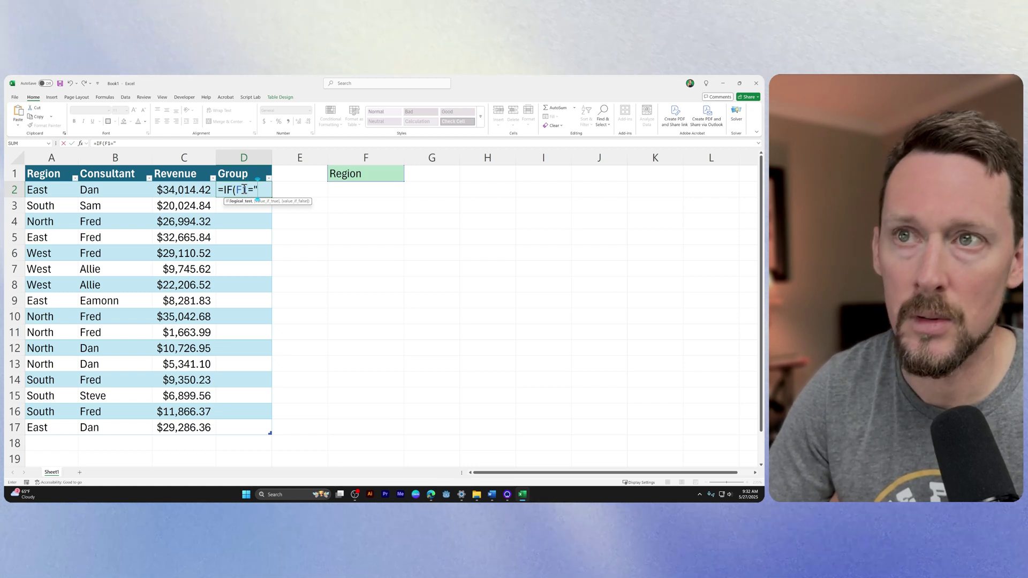
type("=\"Region\"")
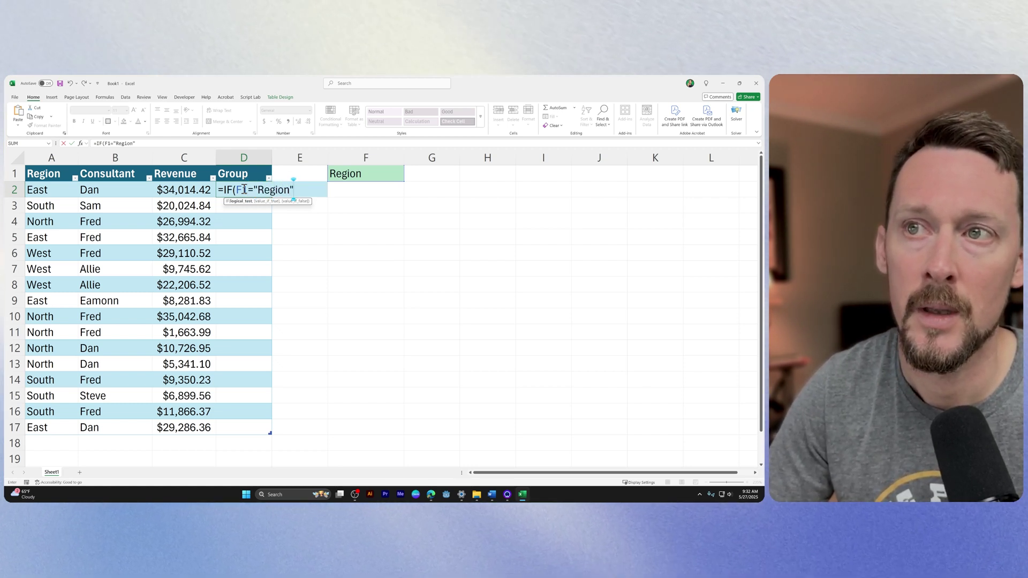
type(",")
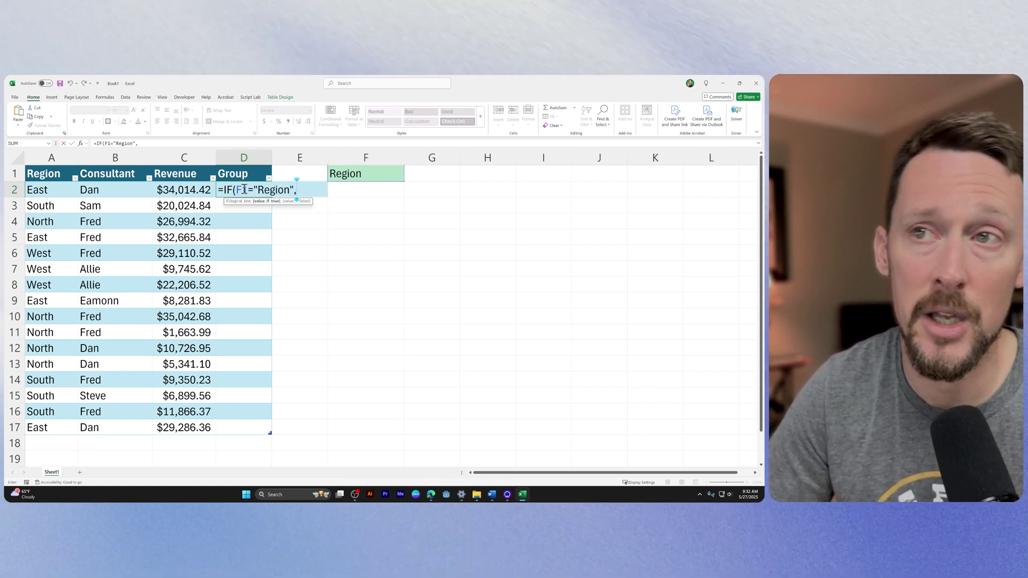
type("A2")
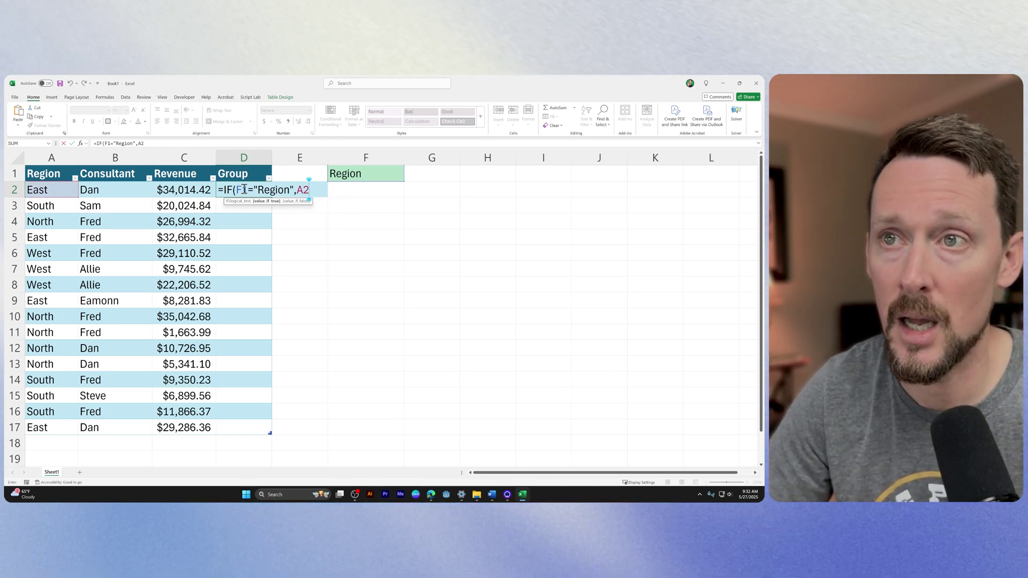
type(")")
left_click(244, 189)
key("F4")
key("ctrl+Return")
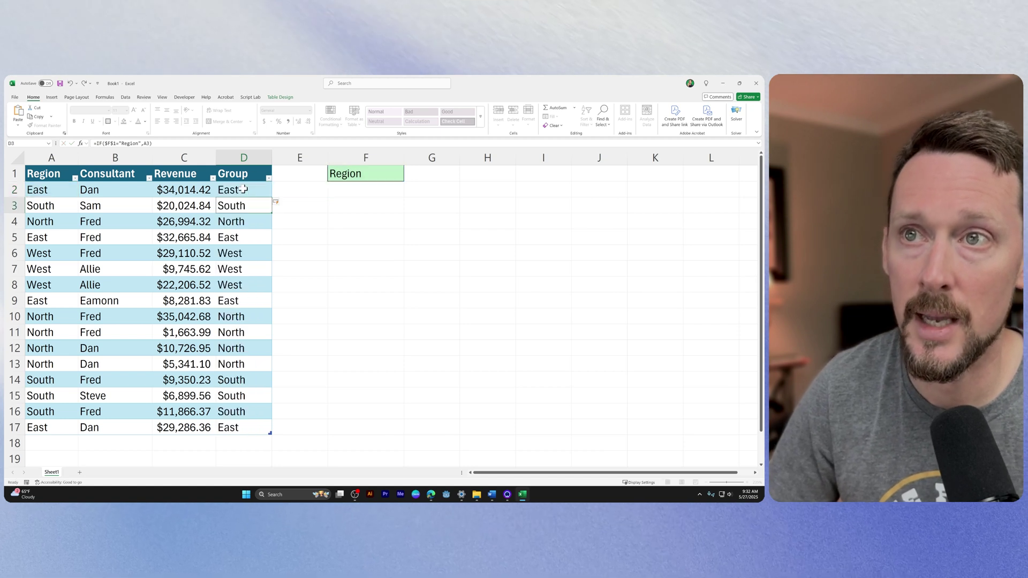
Step: Check the Group formula in D2, leave it unchanged, and set the dropdown in F1 to Consultant
double_click(244, 189)
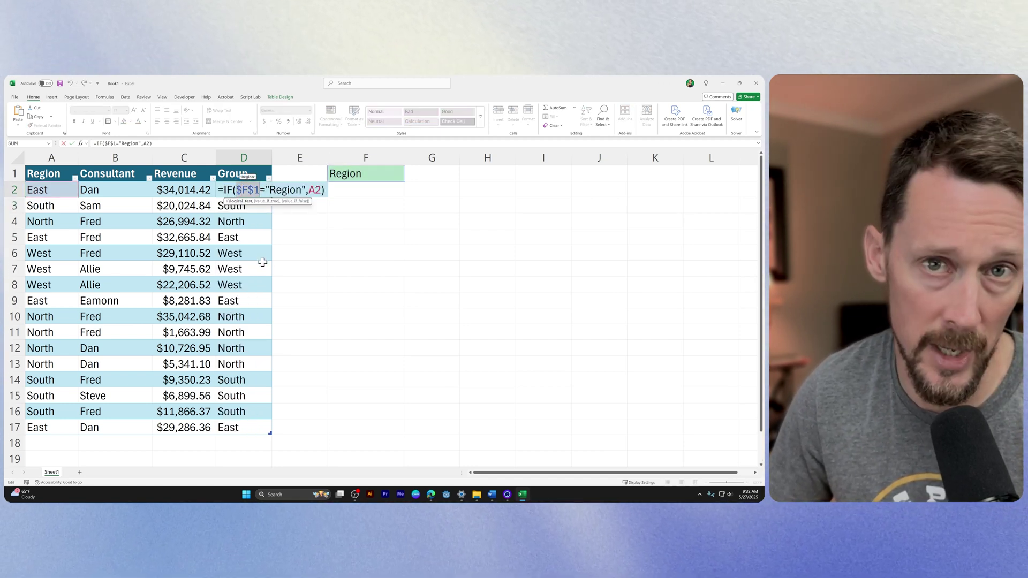
key("Escape")
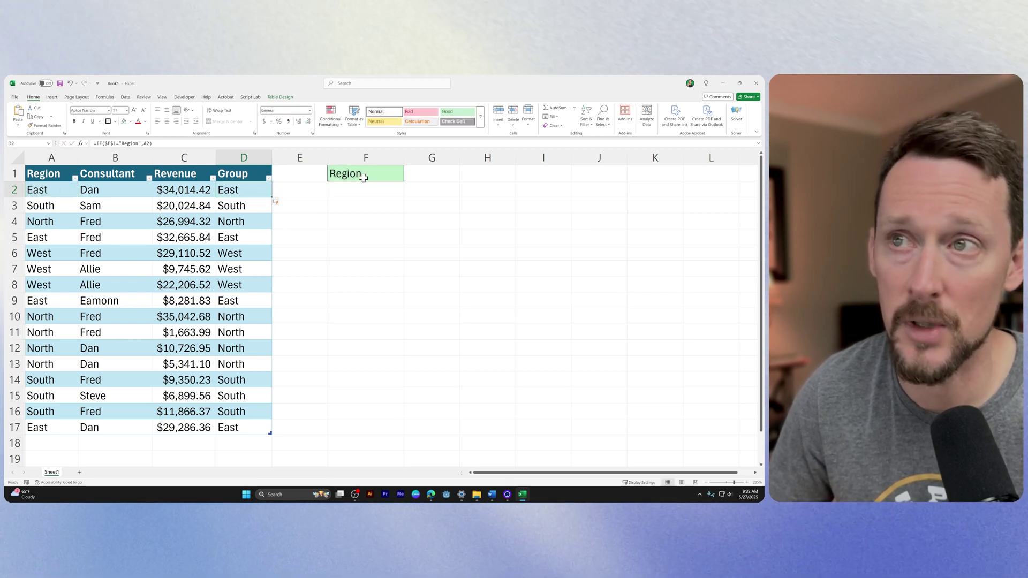
left_click(361, 173)
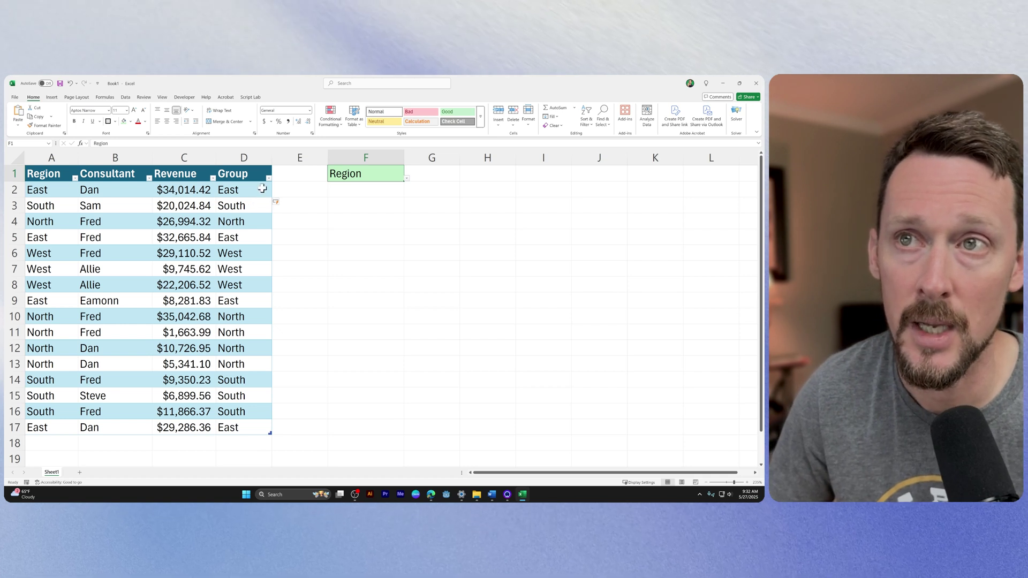
left_click(407, 179)
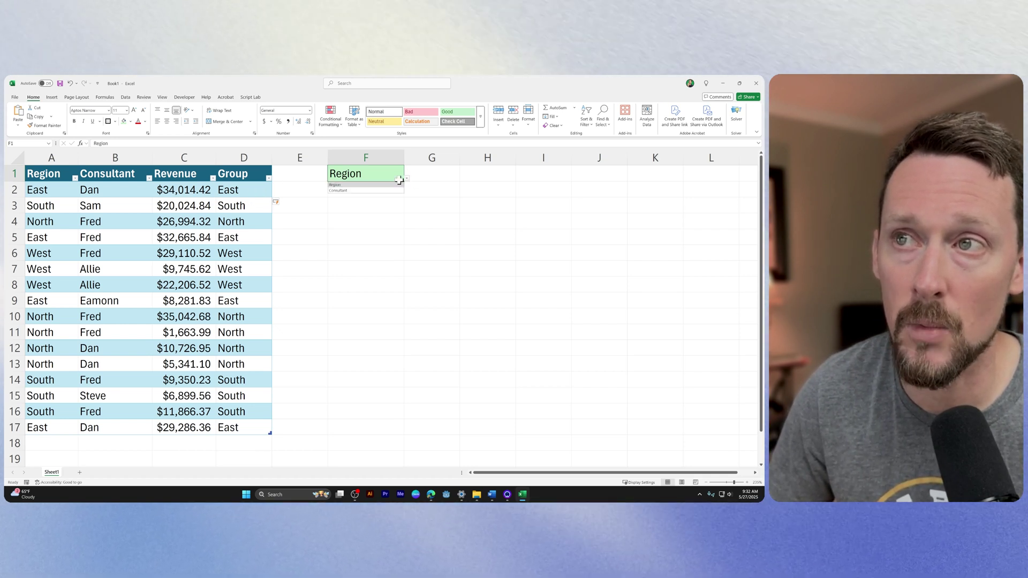
left_click(385, 190)
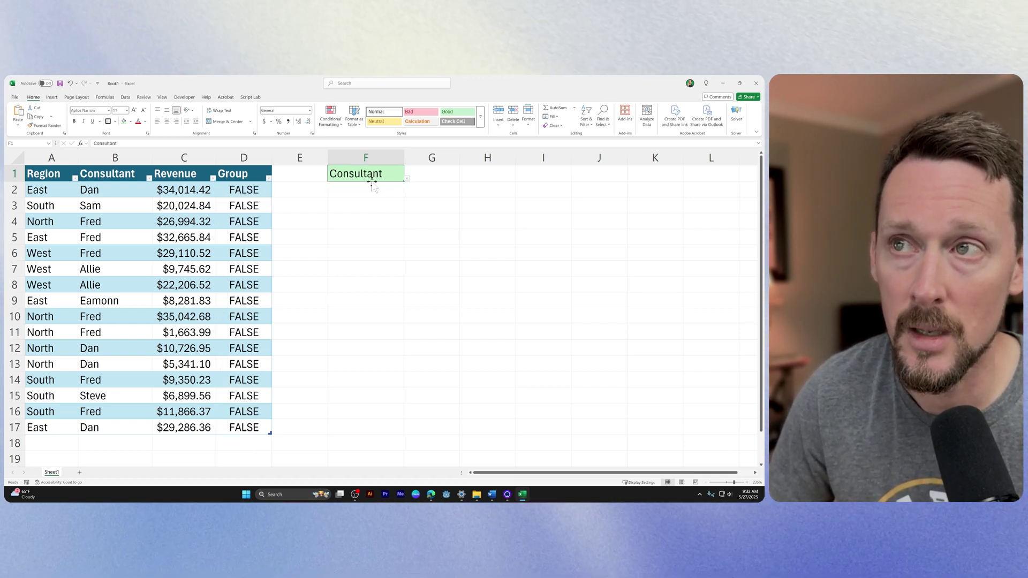
Step: Change the Group column formula in D2 to =IFS($F$1="Region",A2,$F$1="Consultant",B2)
double_click(230, 189)
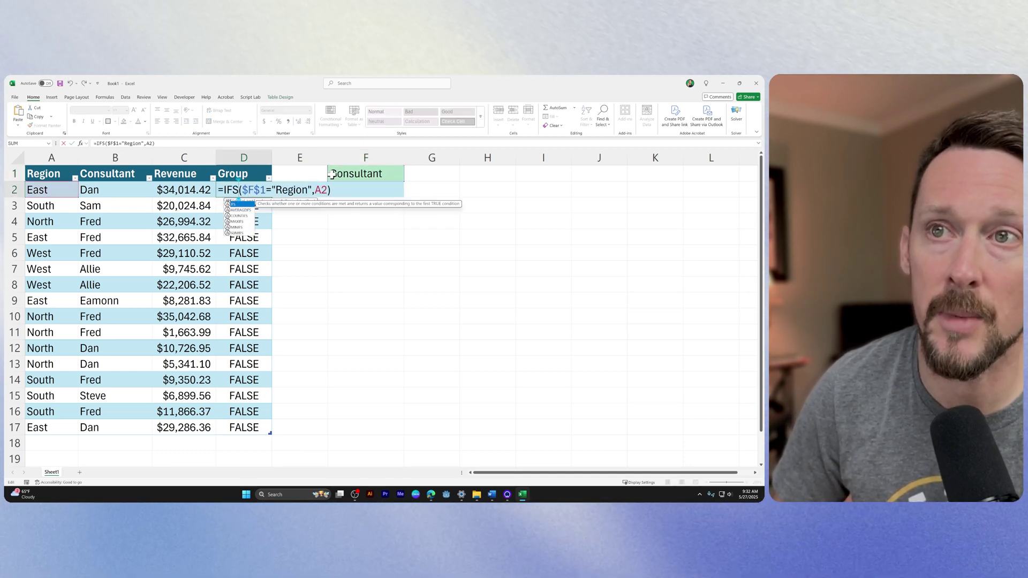
type(",")
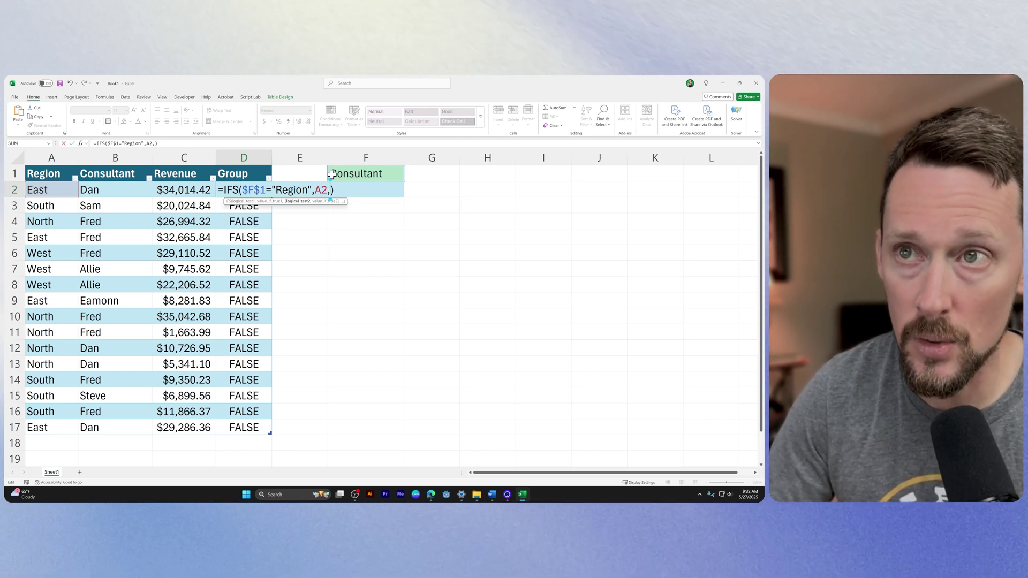
type("$F$")
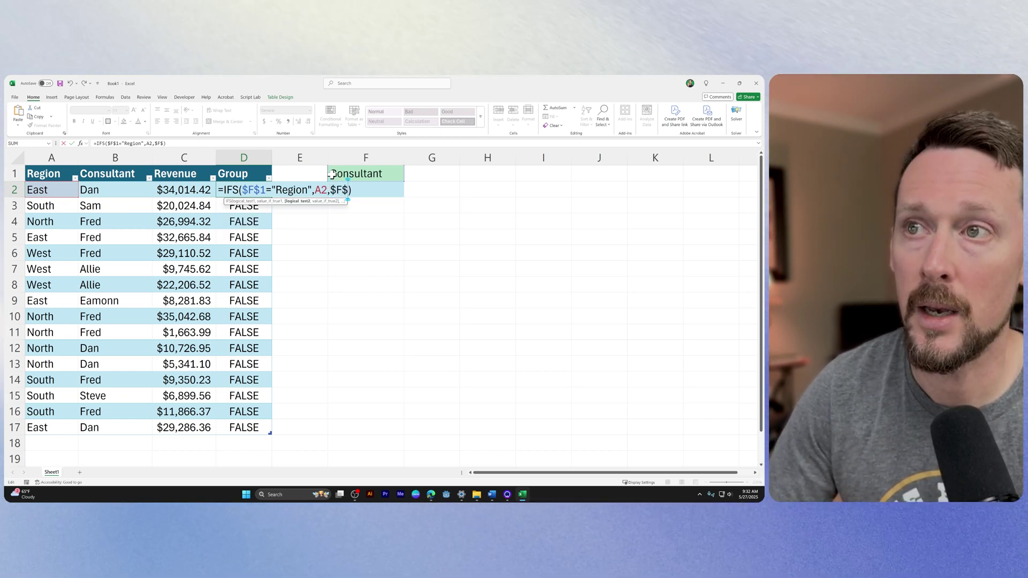
type("1=\"Consult")
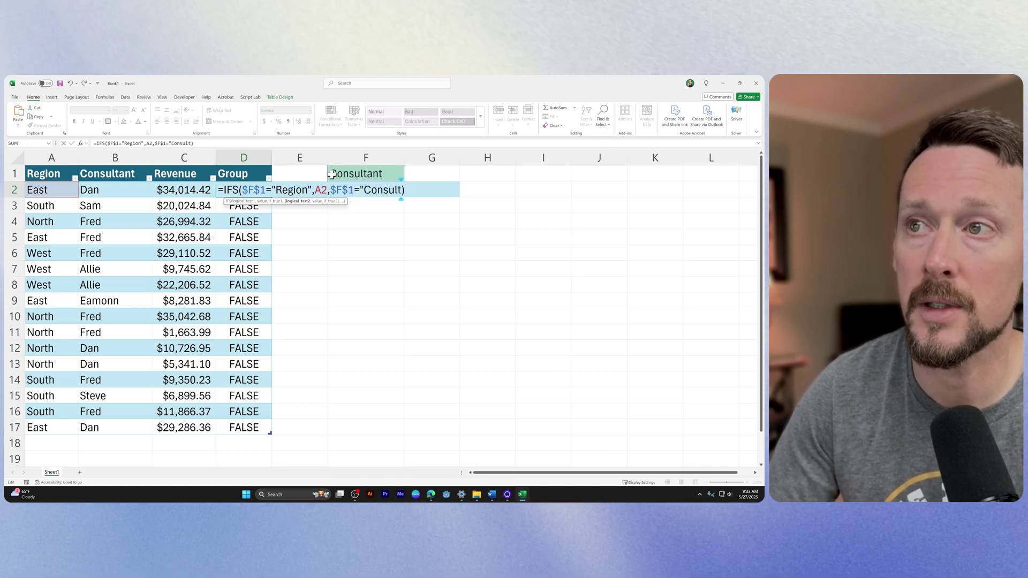
type("ant\",B")
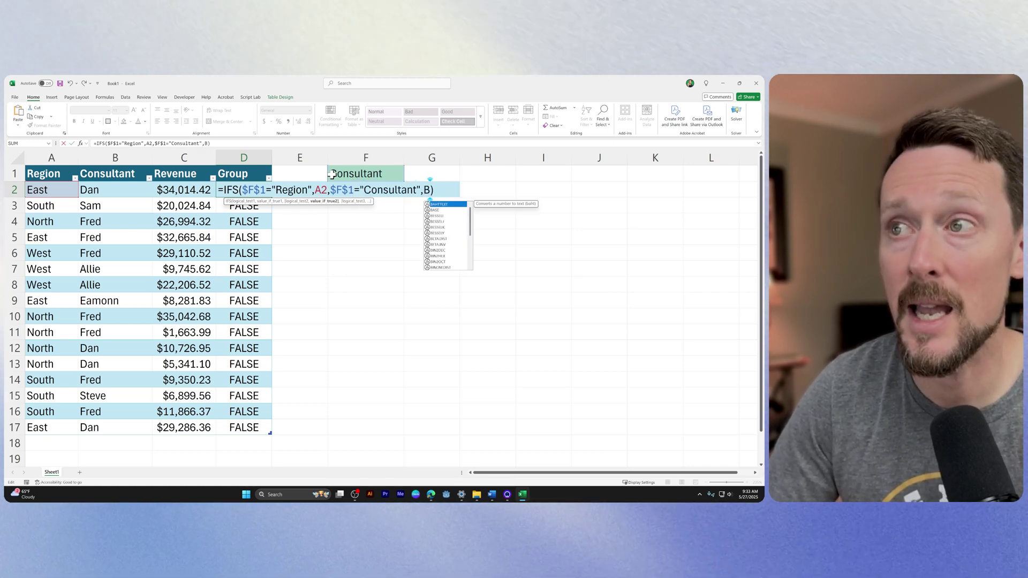
type("2")
key("Return")
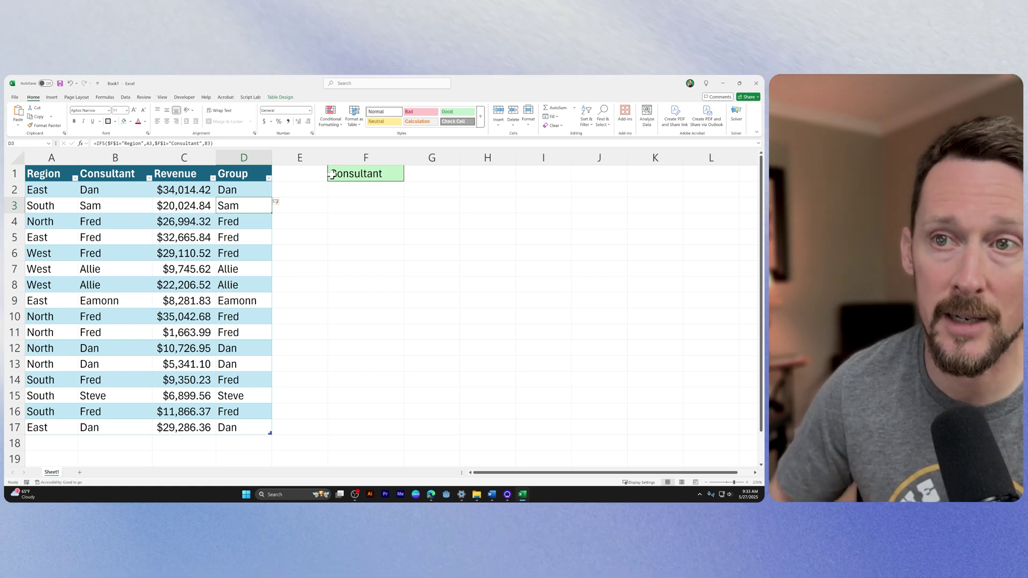
Step: Test the Group column by switching the dropdown in F1 to Region and back to Consultant
left_click(393, 174)
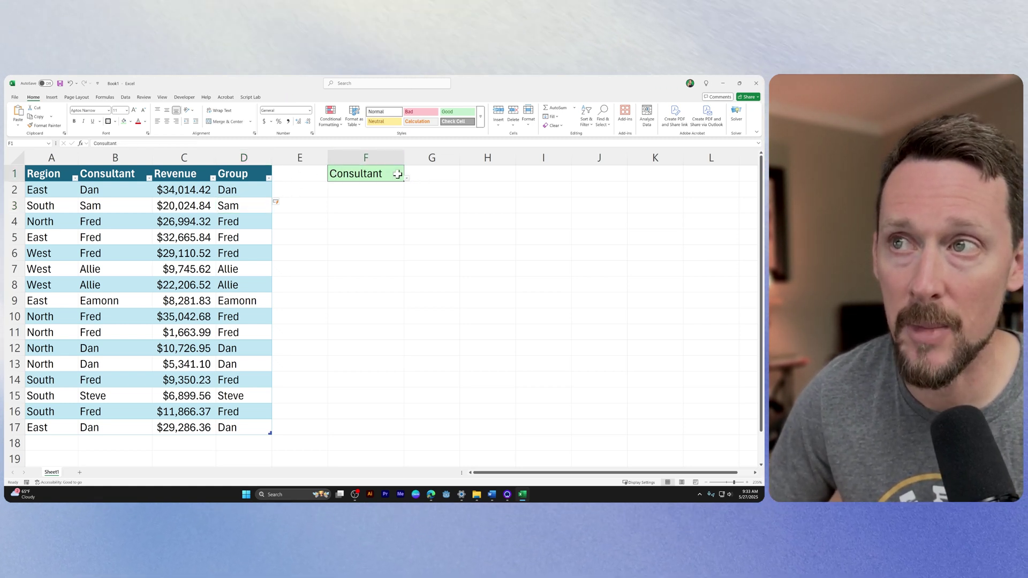
left_click(406, 178)
left_click(351, 185)
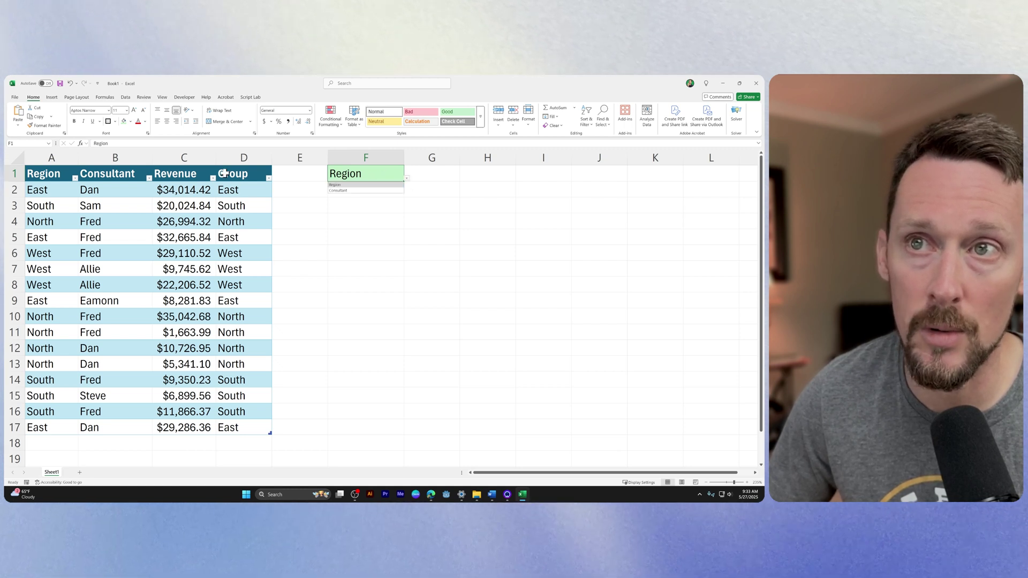
left_click(390, 172)
left_click(407, 178)
left_click(394, 190)
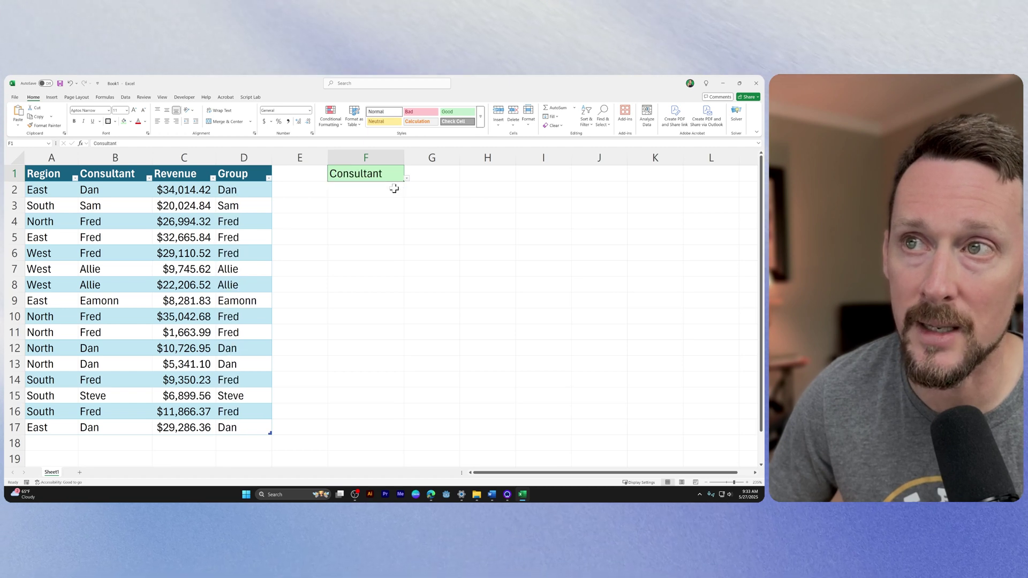
Step: Insert a PivotChart based on the data table, placing it on the existing worksheet at F4
left_click(129, 205)
left_click(51, 97)
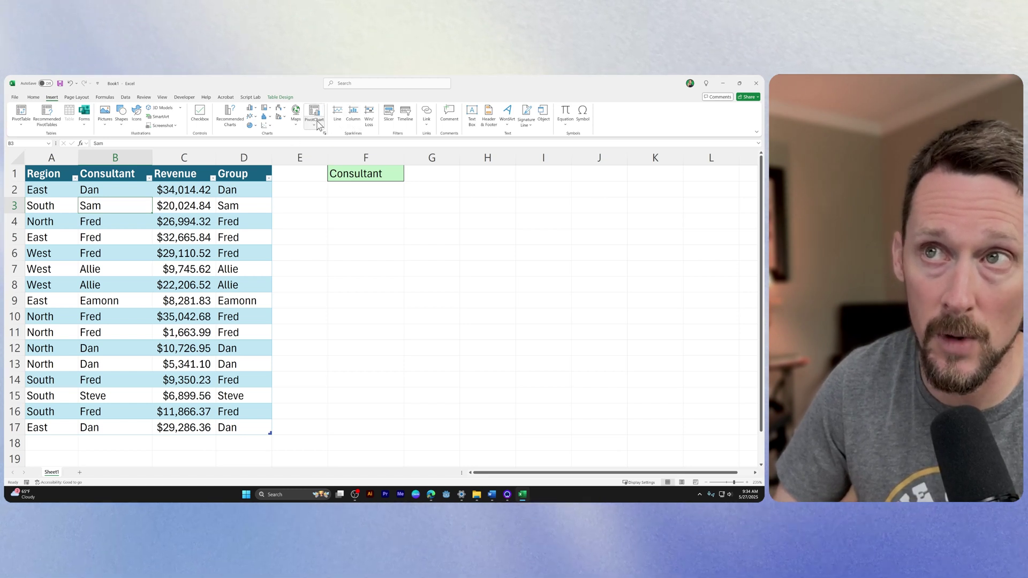
left_click(121, 227)
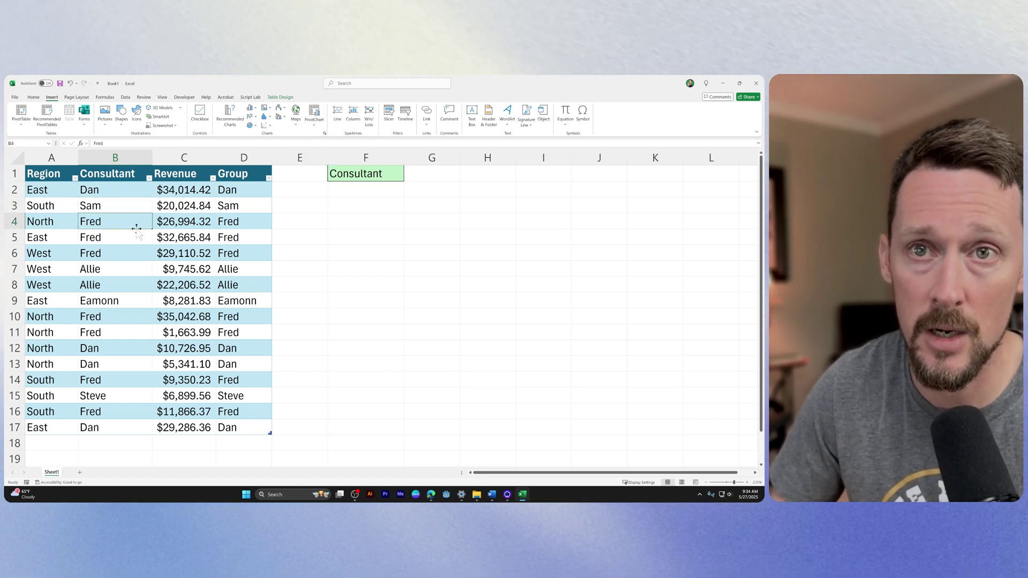
left_click(137, 236)
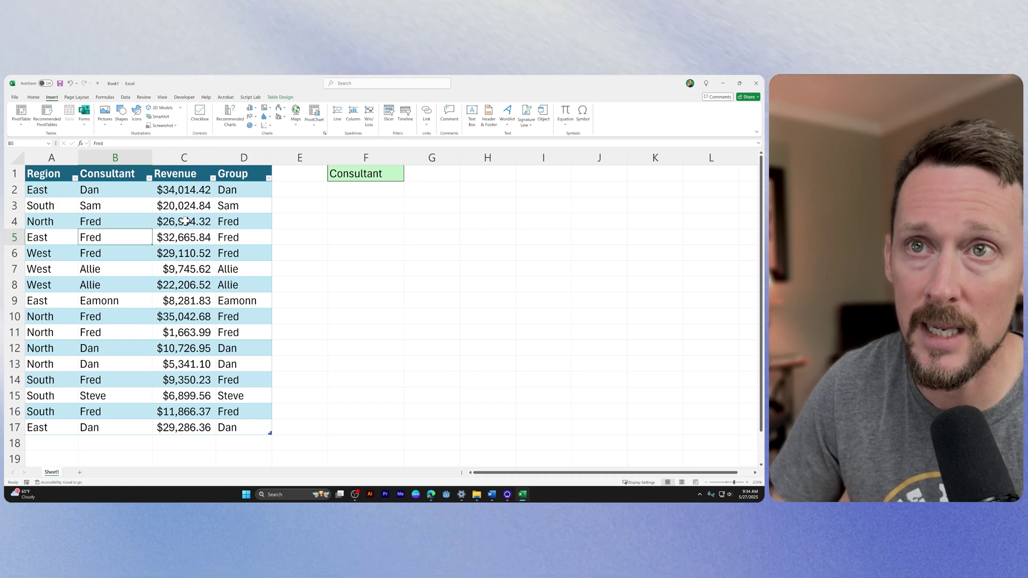
left_click(314, 122)
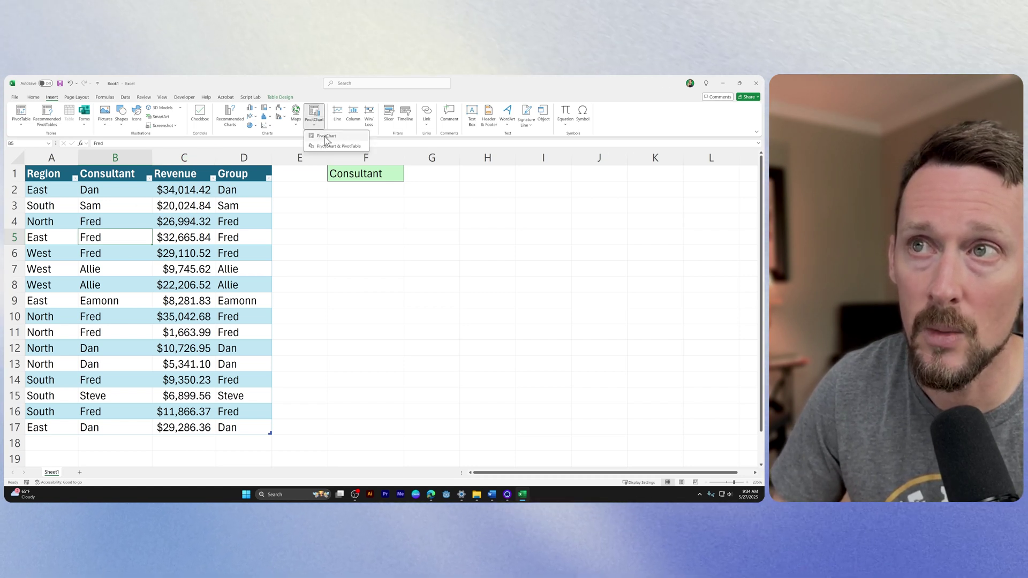
left_click(324, 137)
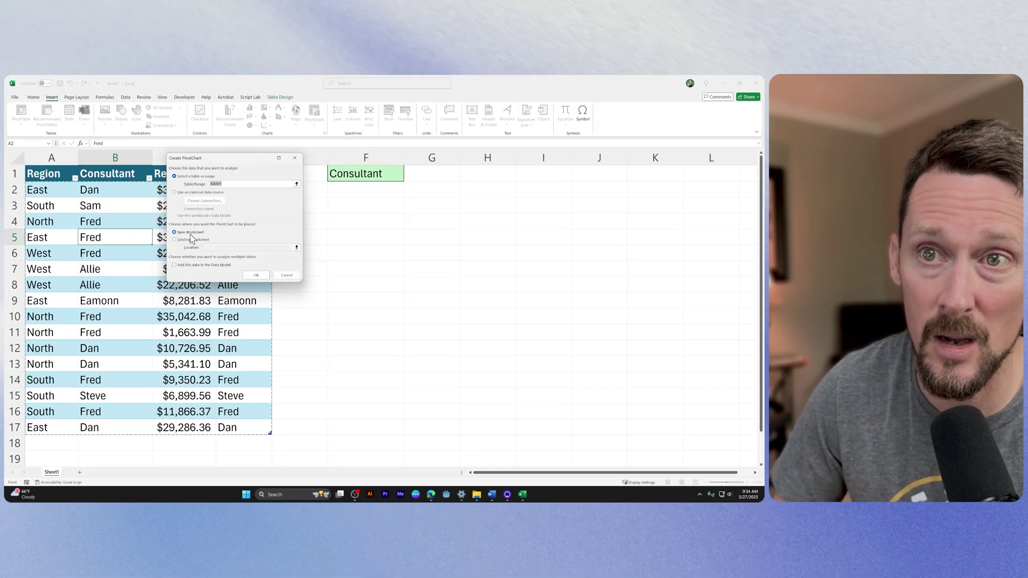
left_click(191, 239)
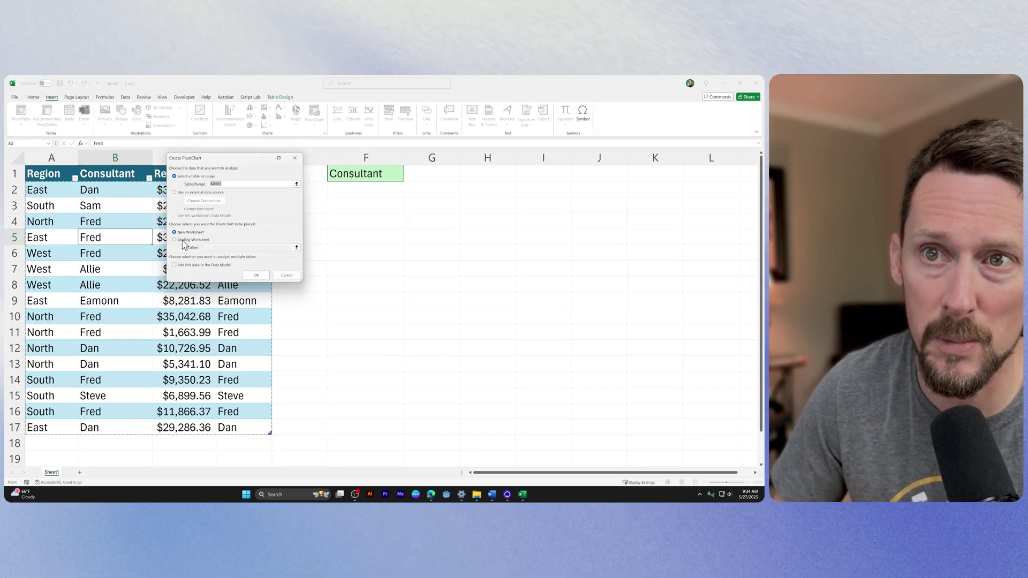
left_click(297, 248)
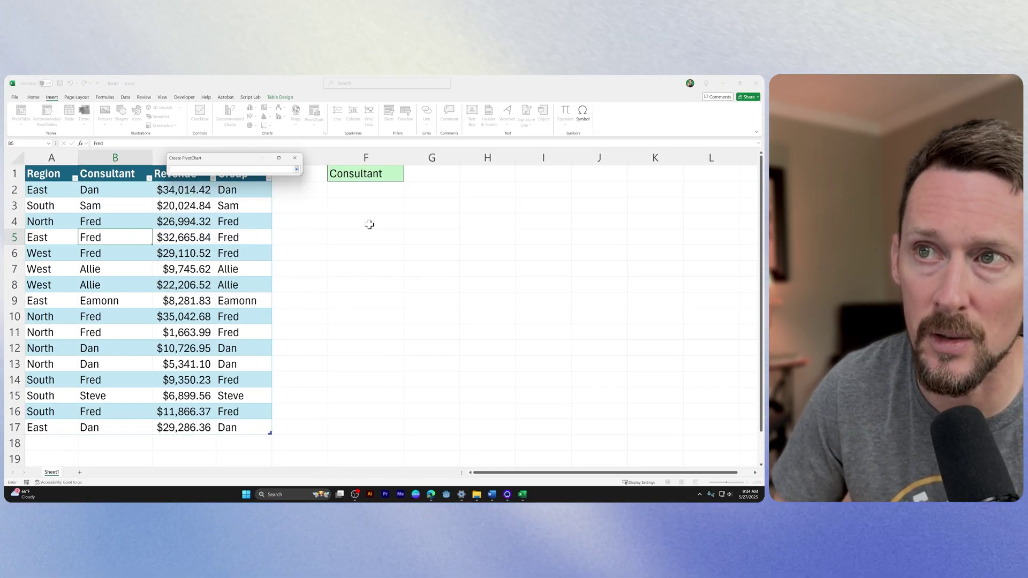
left_click(297, 169)
left_click(254, 277)
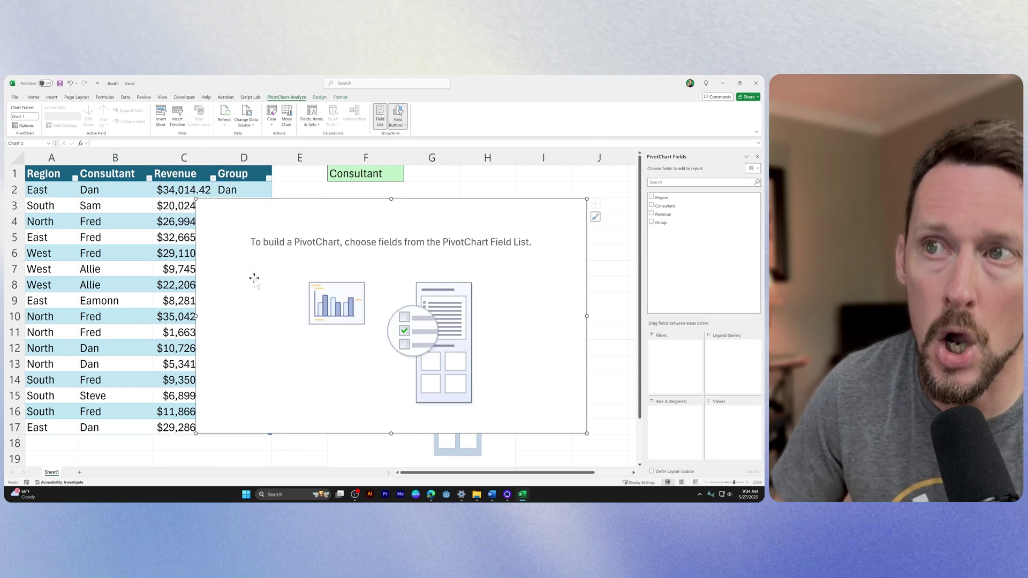
Step: Shrink the empty pivot chart and move it clear of the data table, starting at column H
scroll(254, 277, "down", 2)
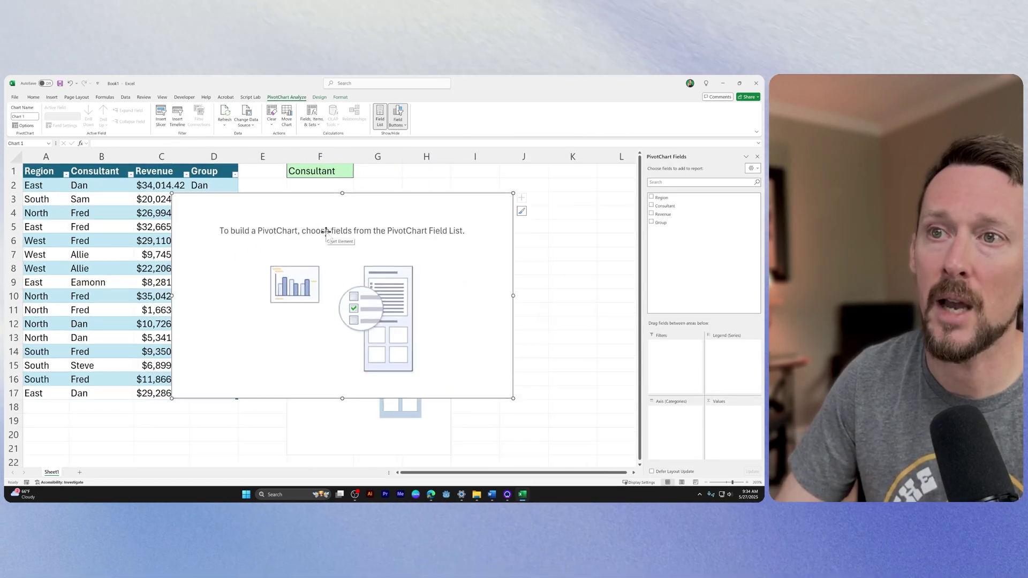
left_click_drag(172, 398, 267, 356)
left_click_drag(431, 309, 533, 307)
scroll(533, 308, "down", 1)
scroll(533, 307, "down", 1)
left_click_drag(419, 249, 464, 239)
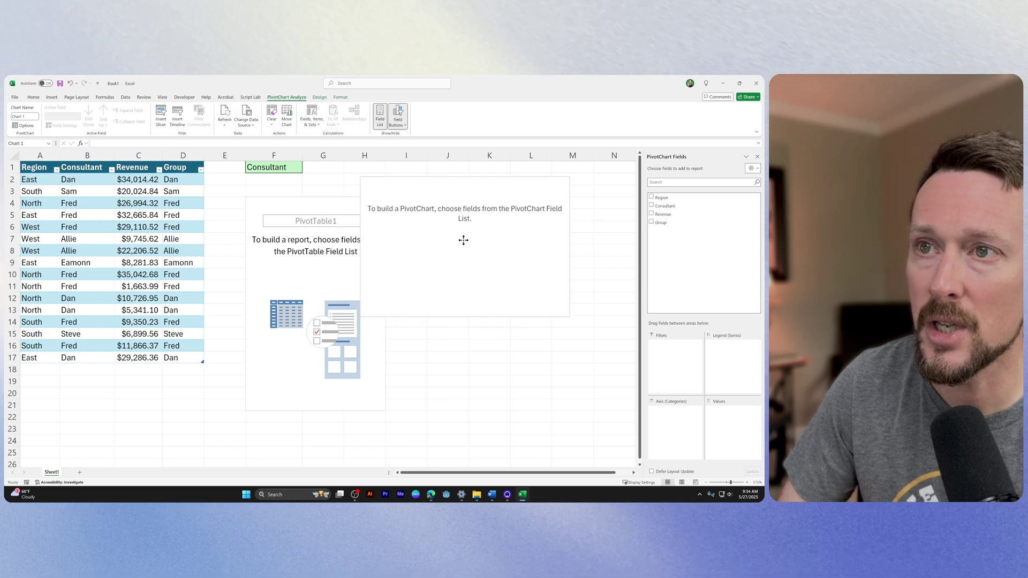
left_click(292, 259)
left_click(464, 248)
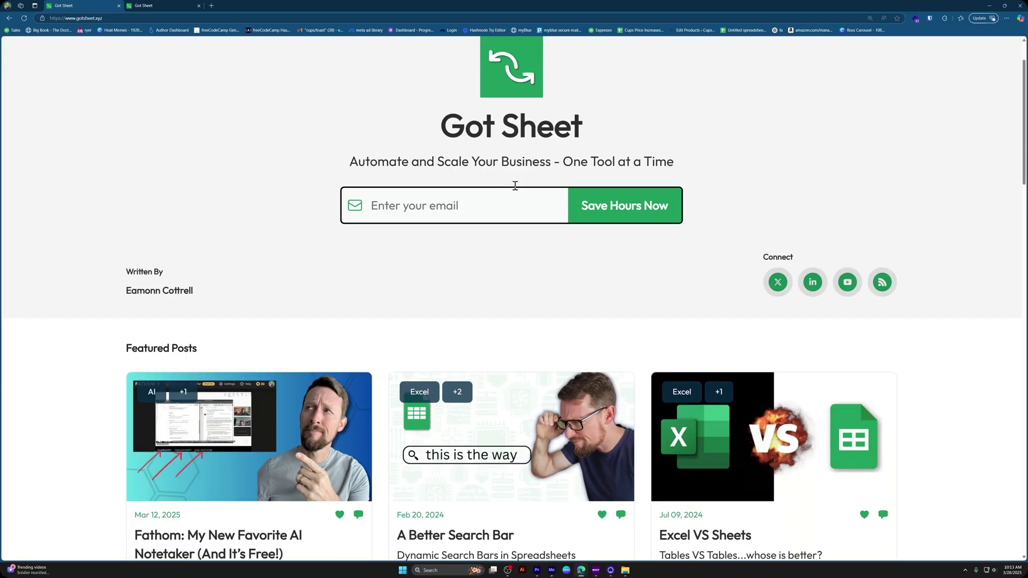
scroll(515, 186, "down", 9)
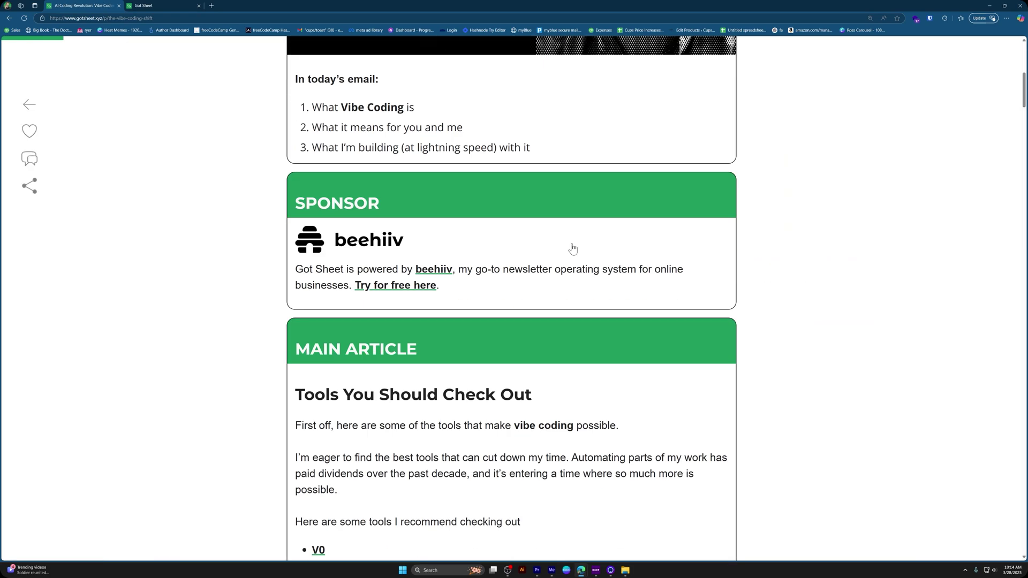
scroll(576, 247, "down", 7)
scroll(585, 244, "down", 5)
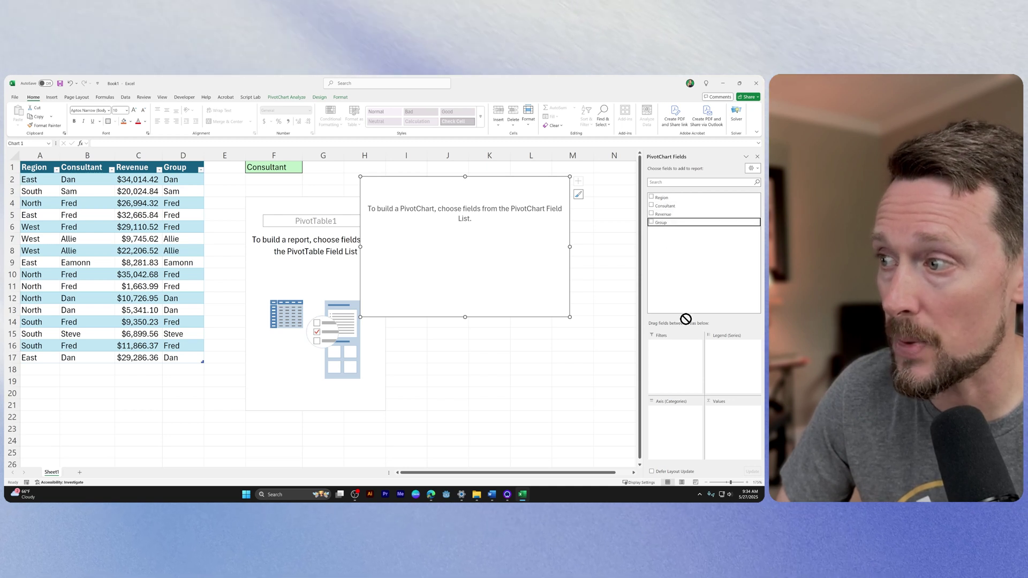
Step: Place the Group field in the pivot chart's Axis (Categories) area
left_click_drag(686, 319, 673, 391)
left_click_drag(732, 374, 722, 349)
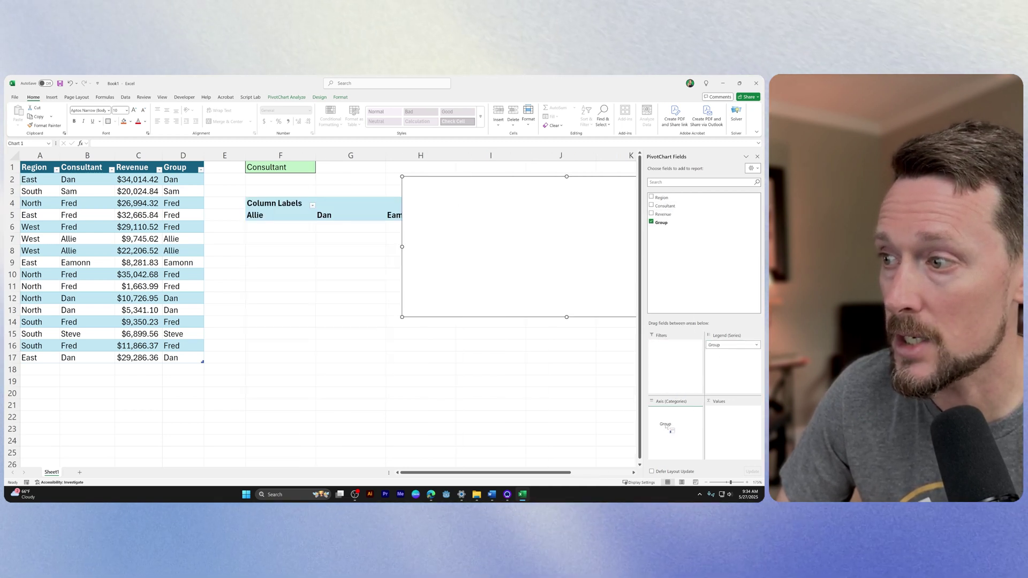
left_click_drag(667, 427, 667, 428)
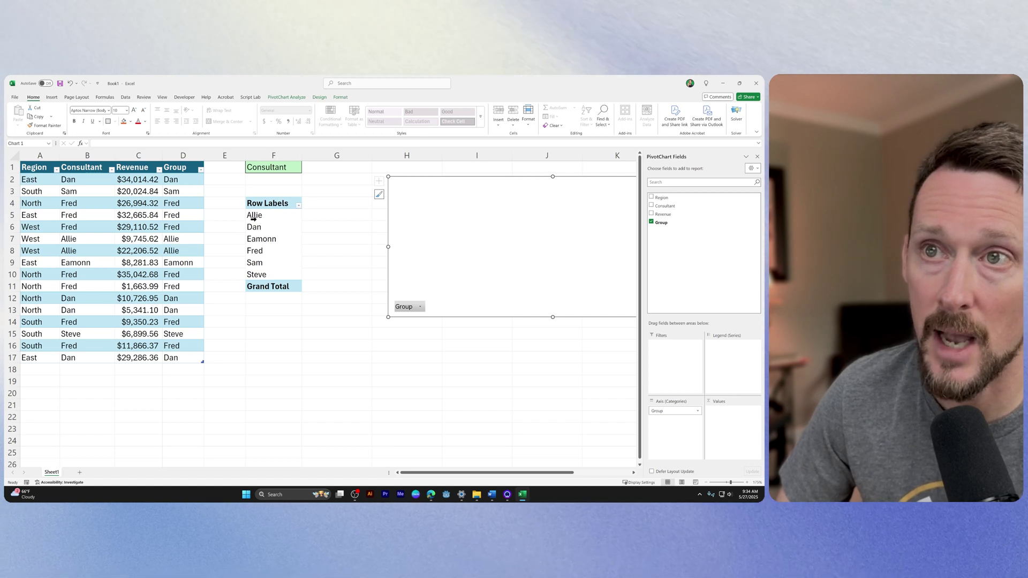
Step: Set the dropdown in F1 to Region and refresh the pivot table
left_click(176, 151)
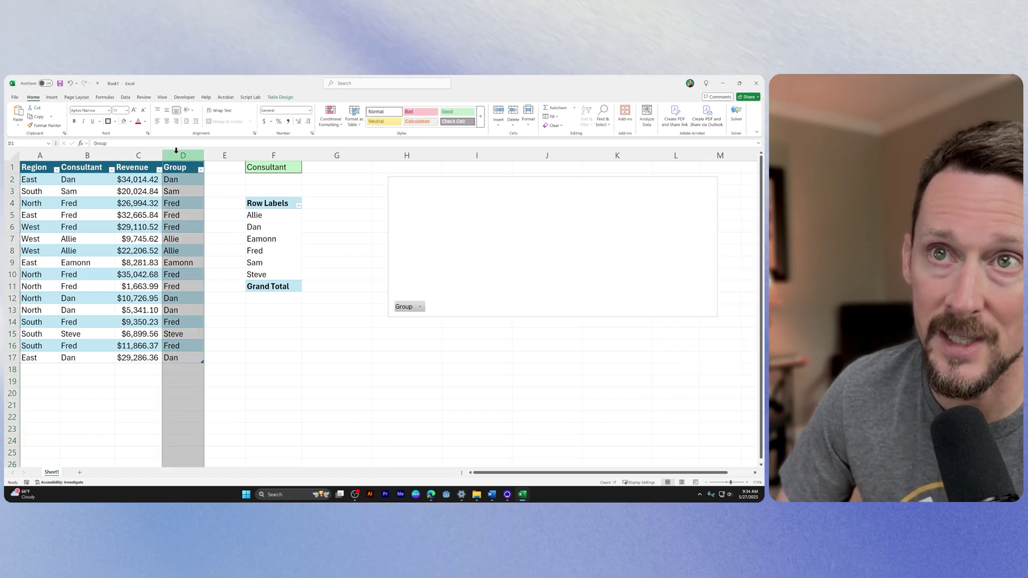
left_click(293, 168)
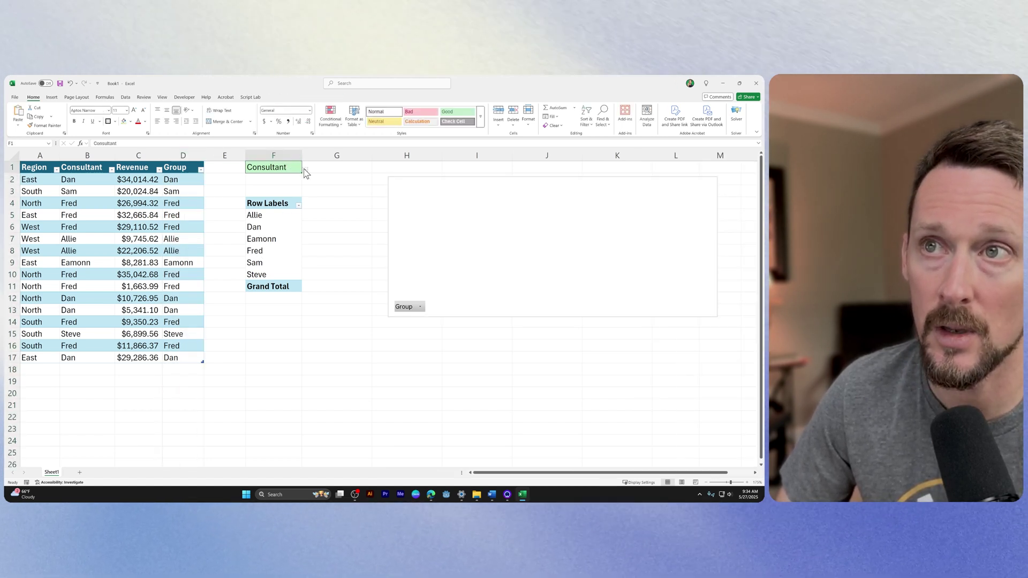
left_click(305, 171)
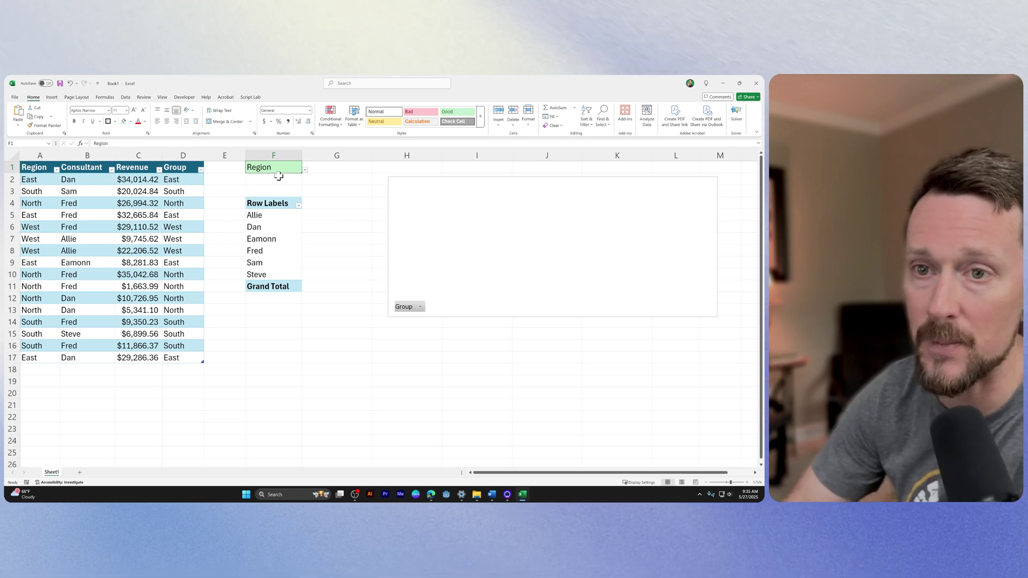
right_click(250, 227)
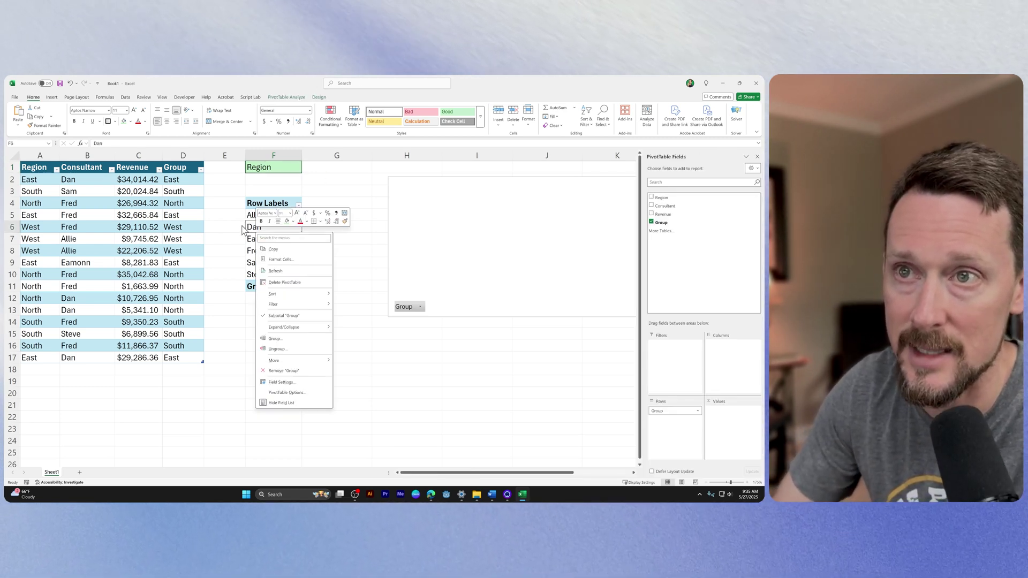
left_click(273, 271)
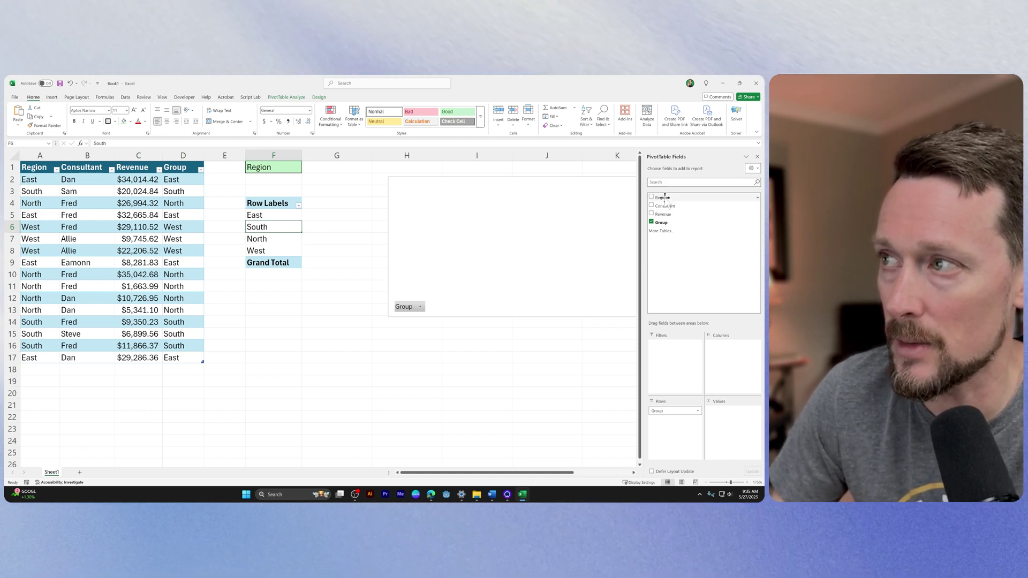
Step: Add Revenue to the pivot table's Values area as a sum and move the pivot chart directly below the pivot table
left_click_drag(663, 214, 720, 412)
left_click_drag(488, 182, 347, 293)
double_click(373, 306)
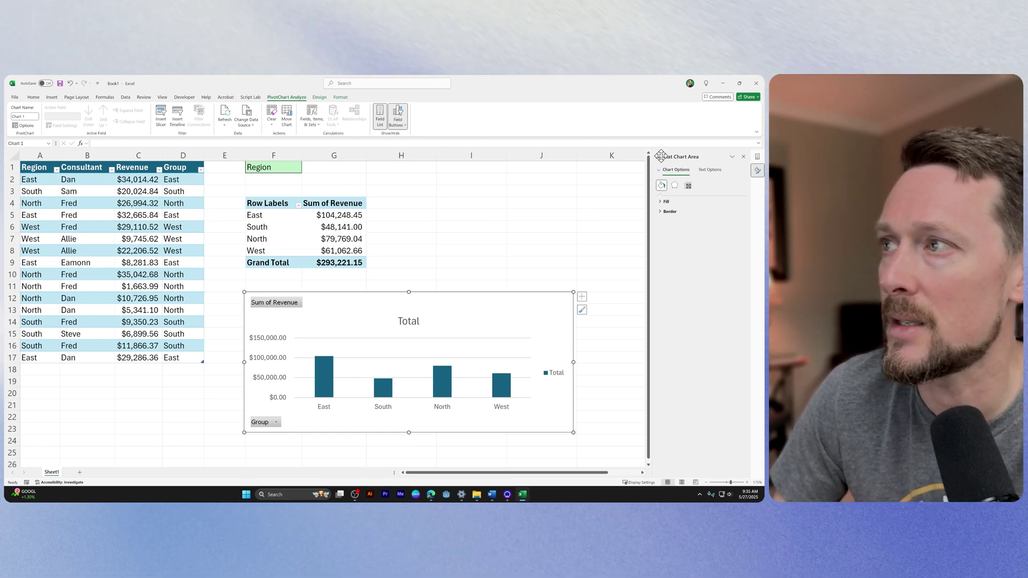
Step: Change the pivot chart type to Clustered Bar and move the chart beside the pivot table, starting at column H
left_click(320, 97)
left_click(390, 117)
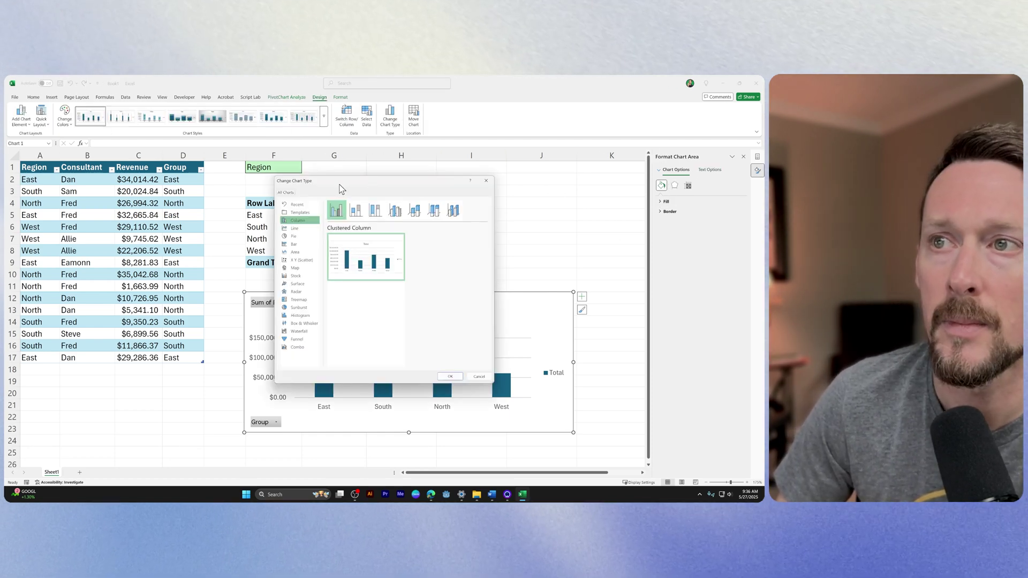
left_click(297, 245)
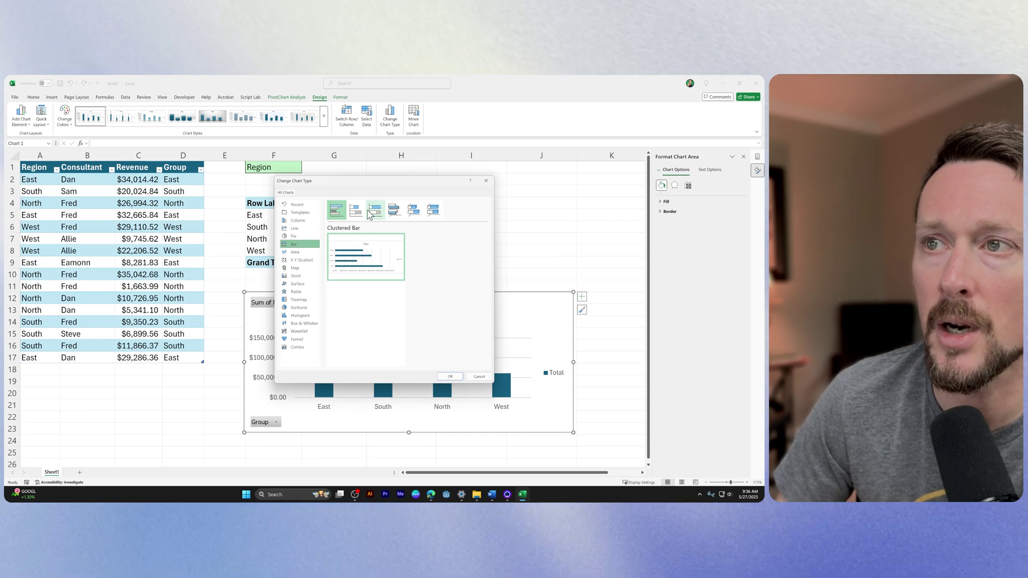
left_click(450, 377)
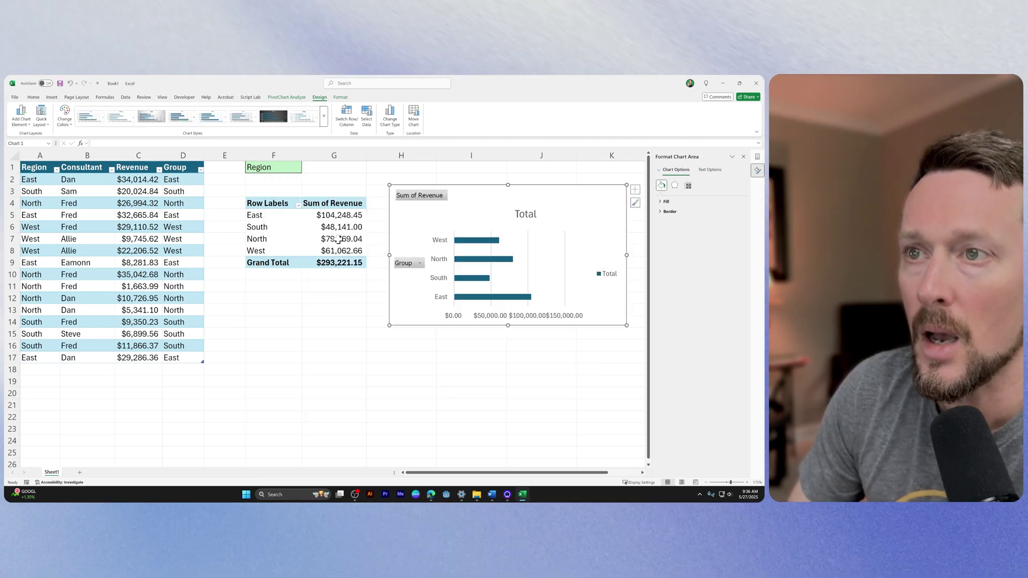
left_click(334, 239)
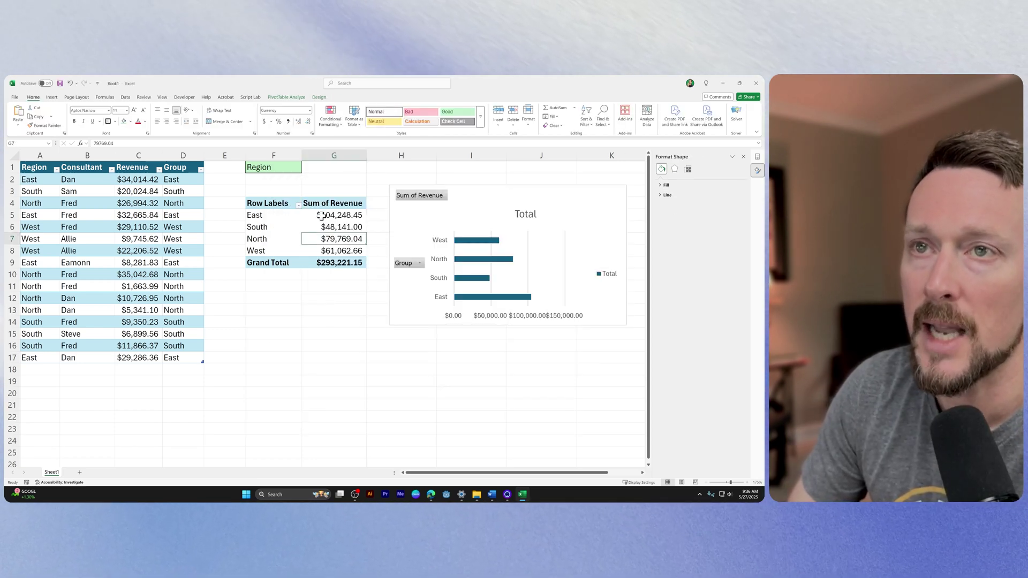
left_click_drag(299, 264, 335, 266)
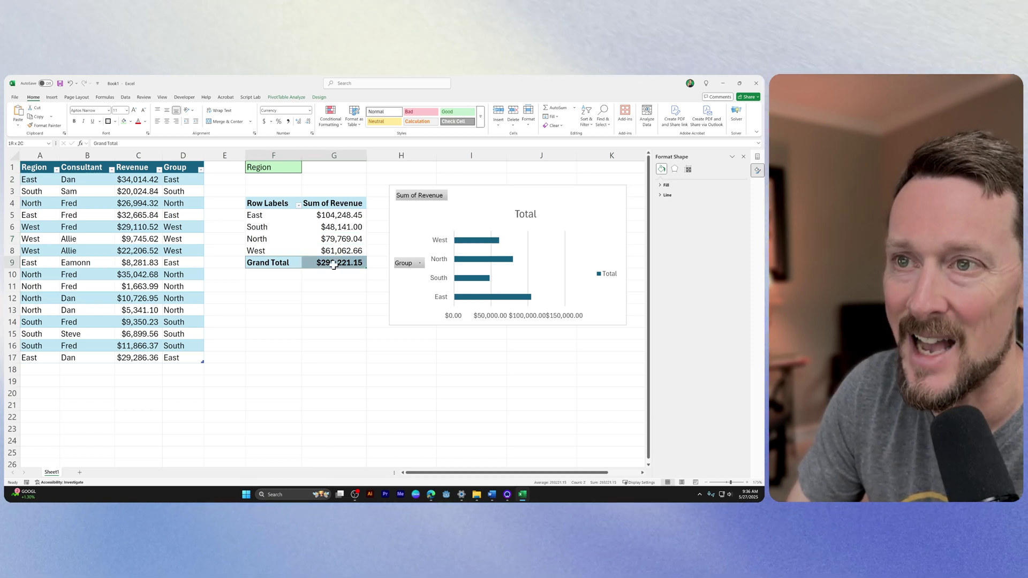
Step: Switch the grouping in F1 to Consultant with a pivot table refresh, and move the chart slightly closer to the pivot table
left_click(294, 169)
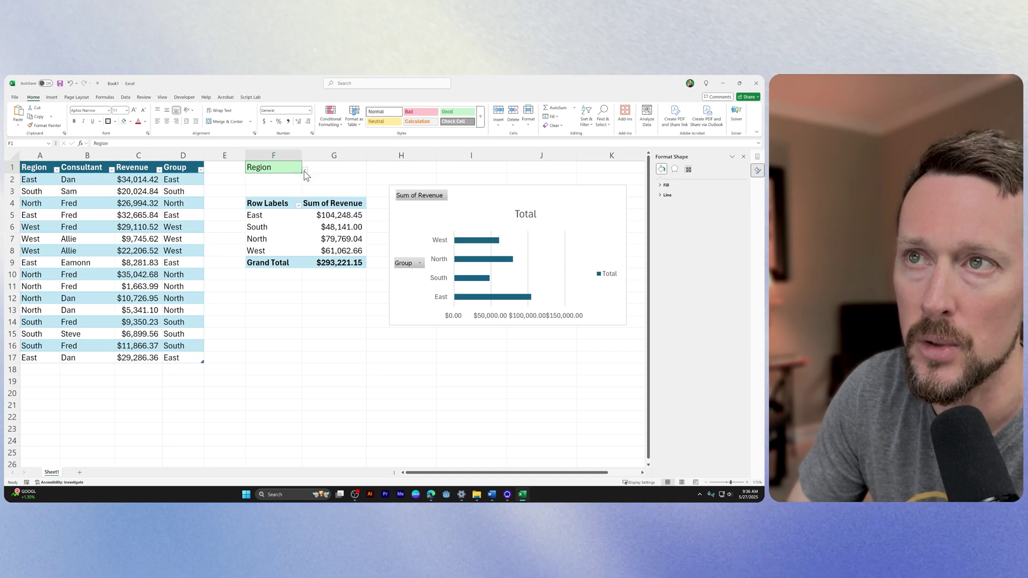
left_click(292, 183)
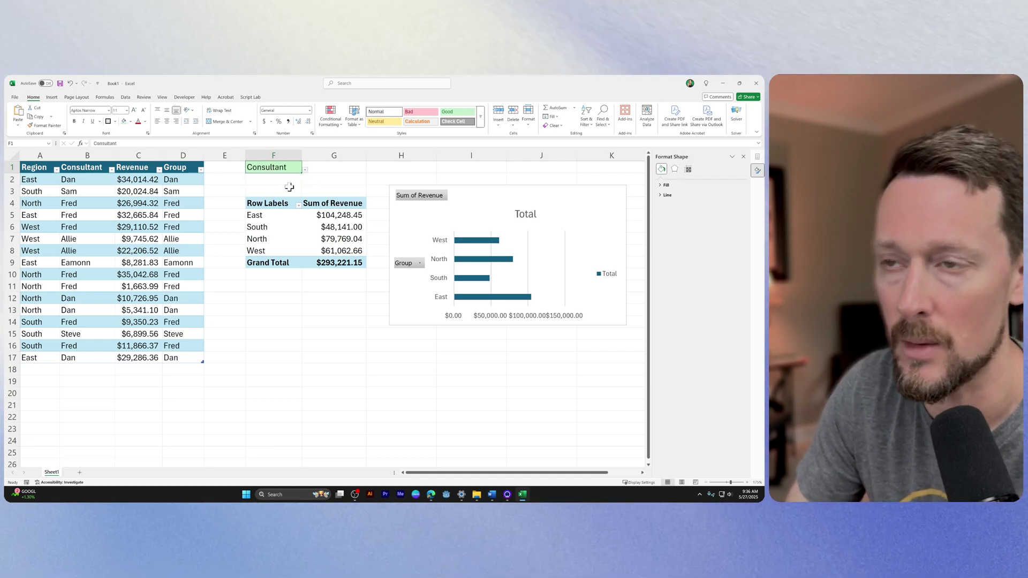
right_click(284, 227)
left_click(309, 269)
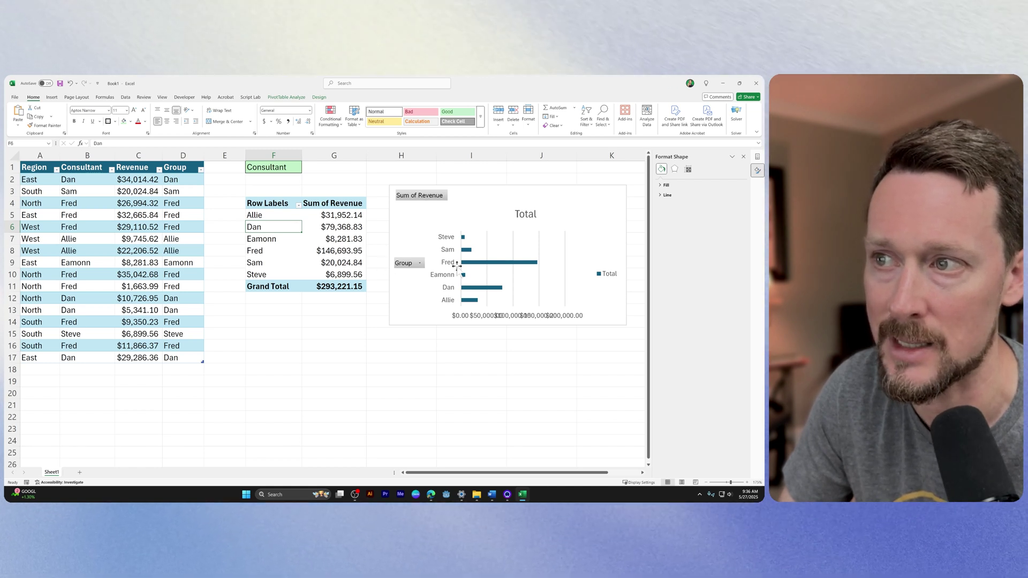
left_click_drag(477, 204, 460, 200)
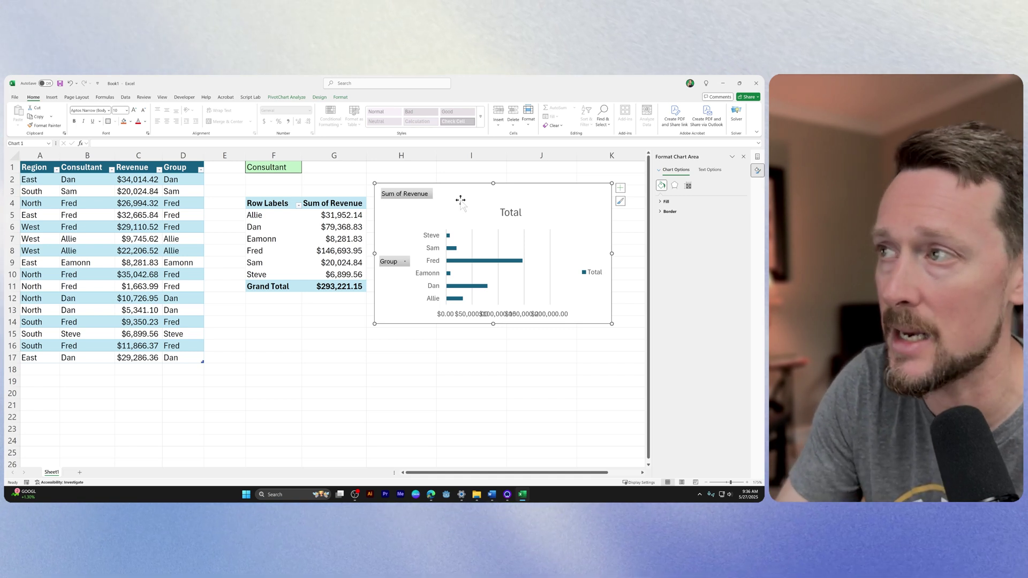
Step: Set the dropdown in F1 back to Region and refresh the pivot table
left_click(287, 168)
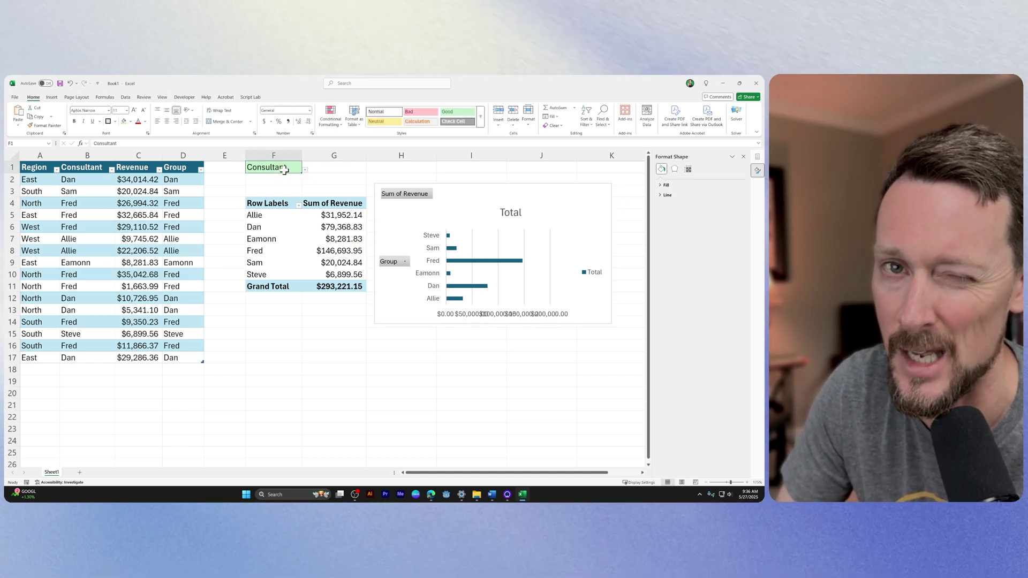
key("alt+Down")
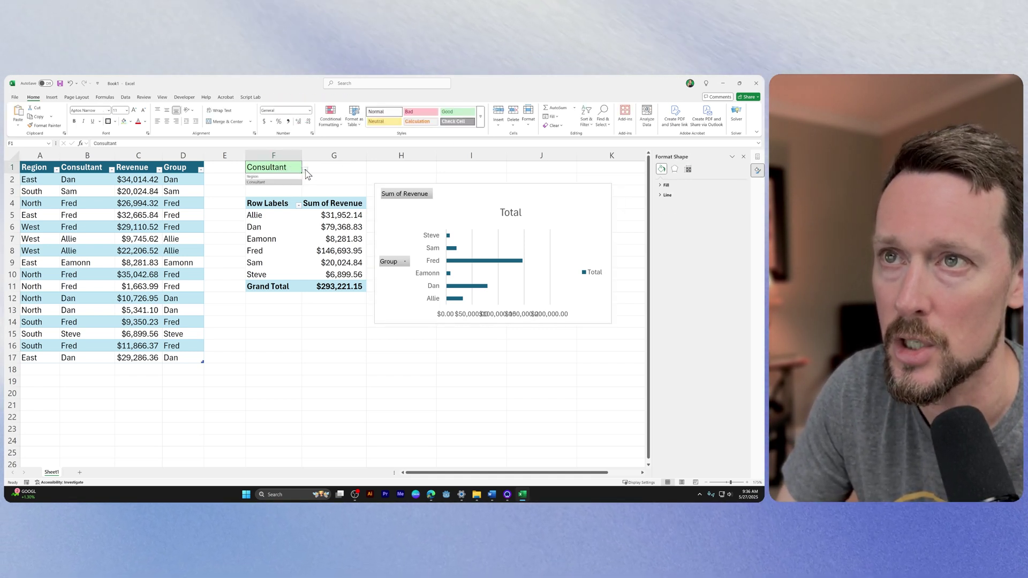
left_click(273, 177)
right_click(269, 226)
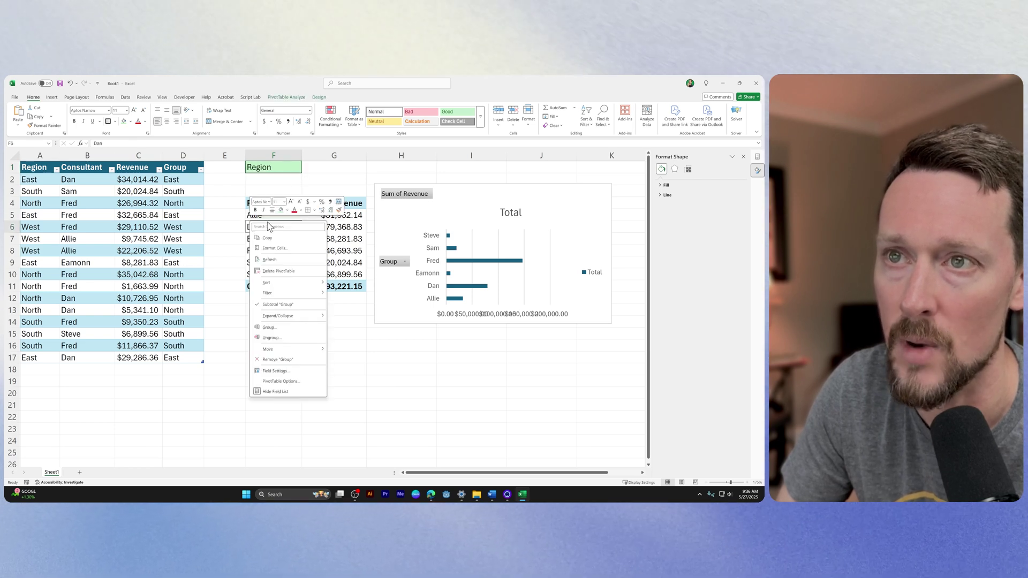
left_click(269, 260)
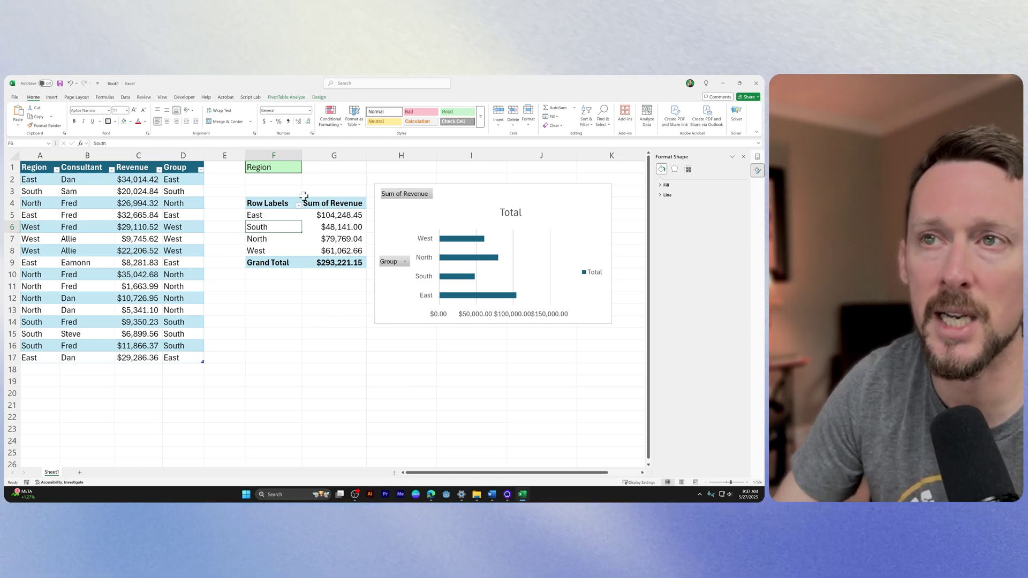
Step: Choose Consultant in the F1 dropdown again and refresh the pivot table, repeating the refresh once
left_click(295, 167)
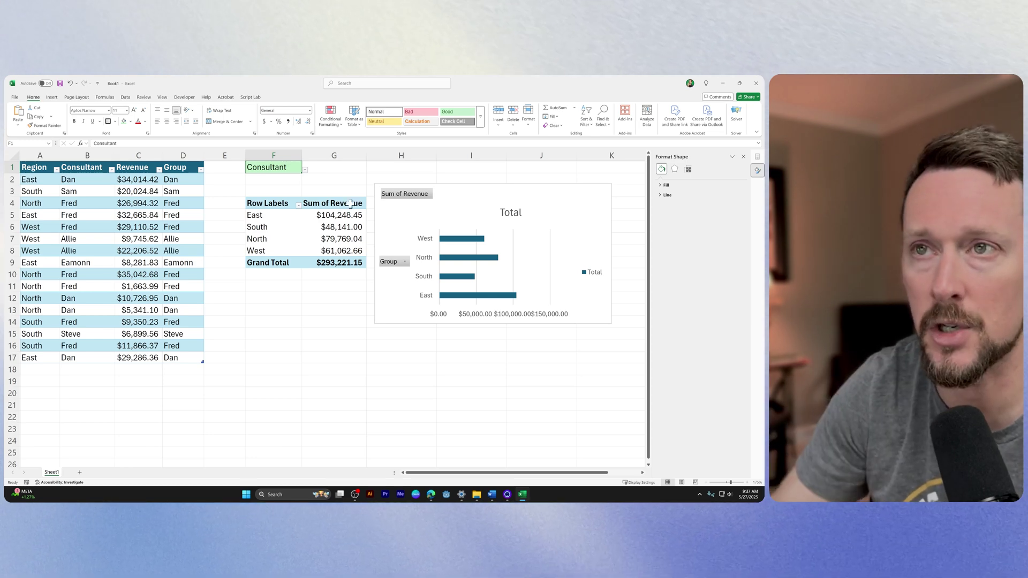
right_click(341, 239)
left_click(359, 288)
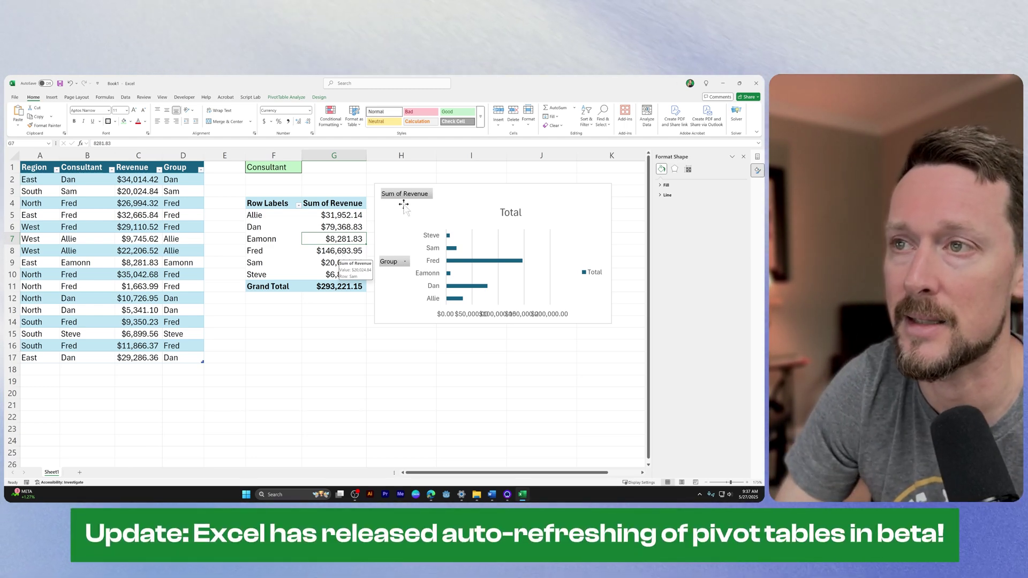
right_click(350, 219)
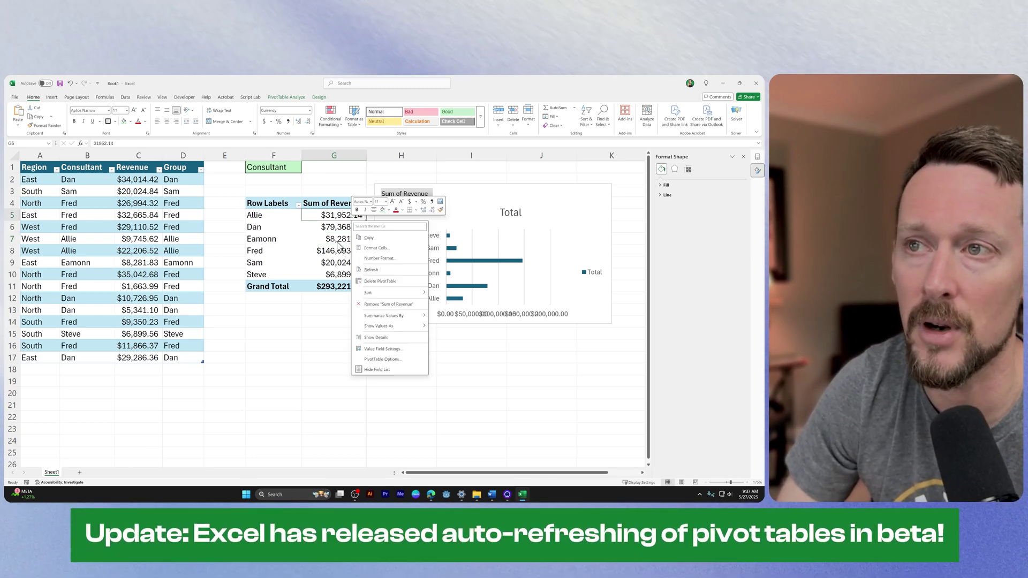
left_click(377, 269)
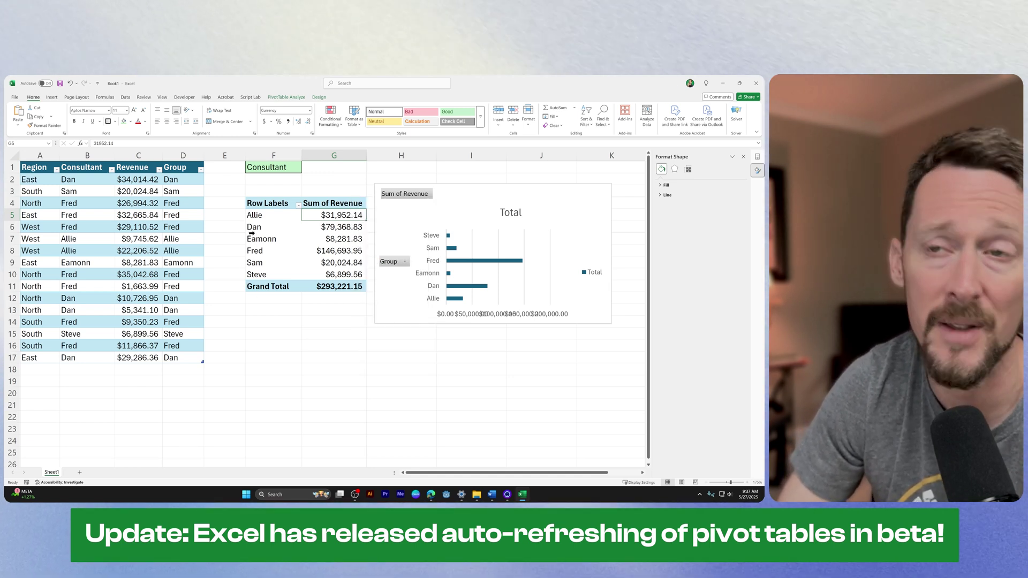